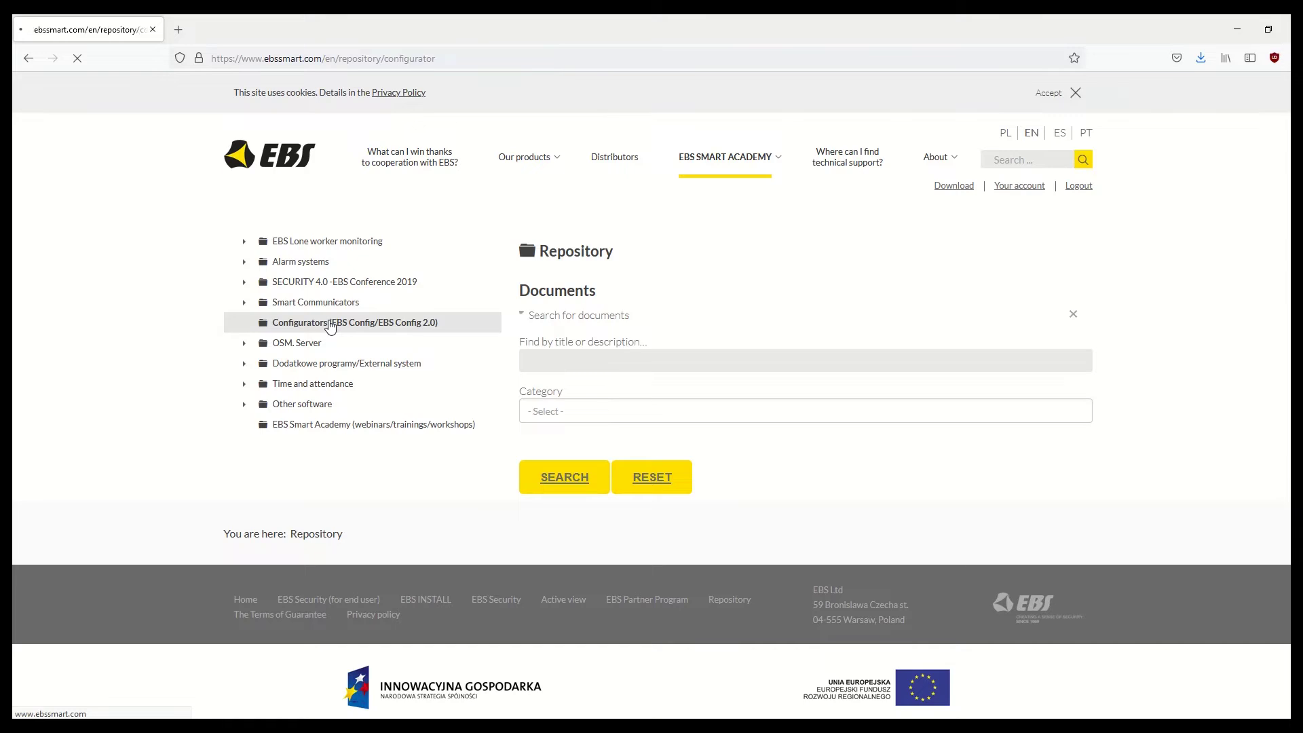
Step: Download the Desktop EBS Config 2.0 installer, install it with default settings, and launch it
click(1021, 406)
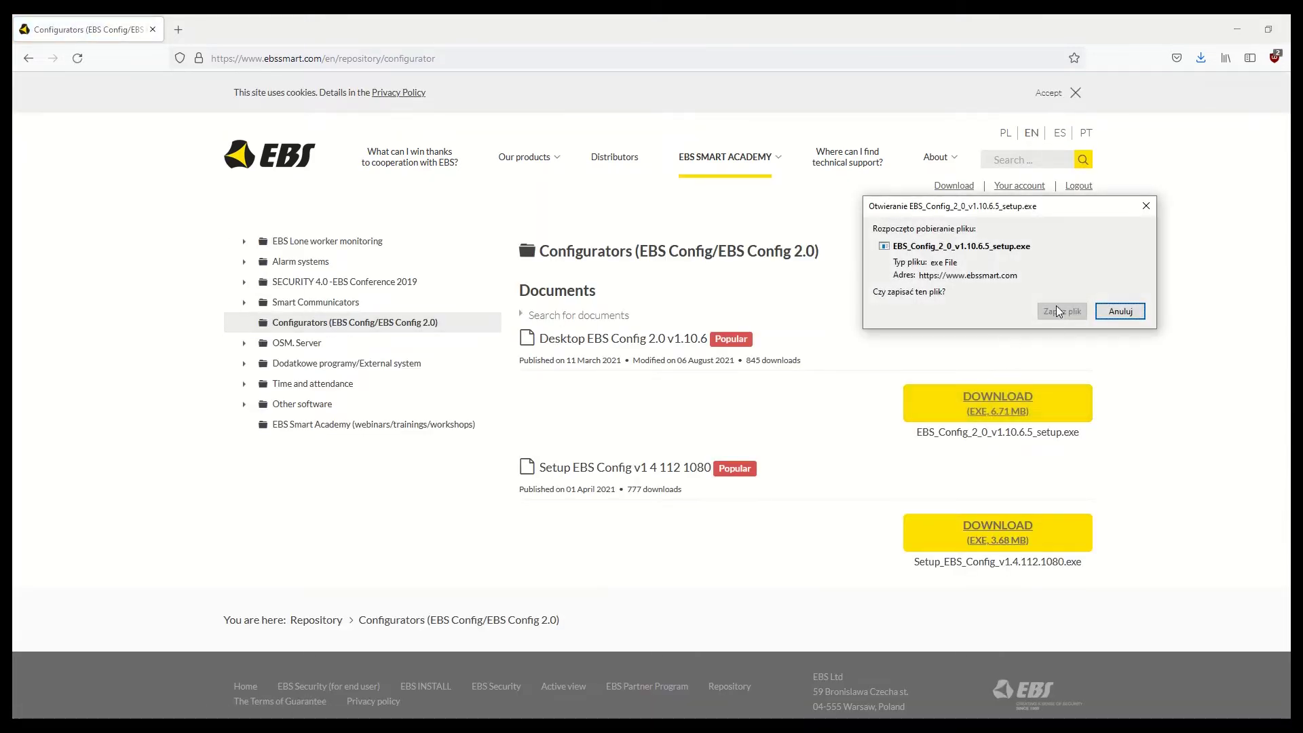
click(1060, 313)
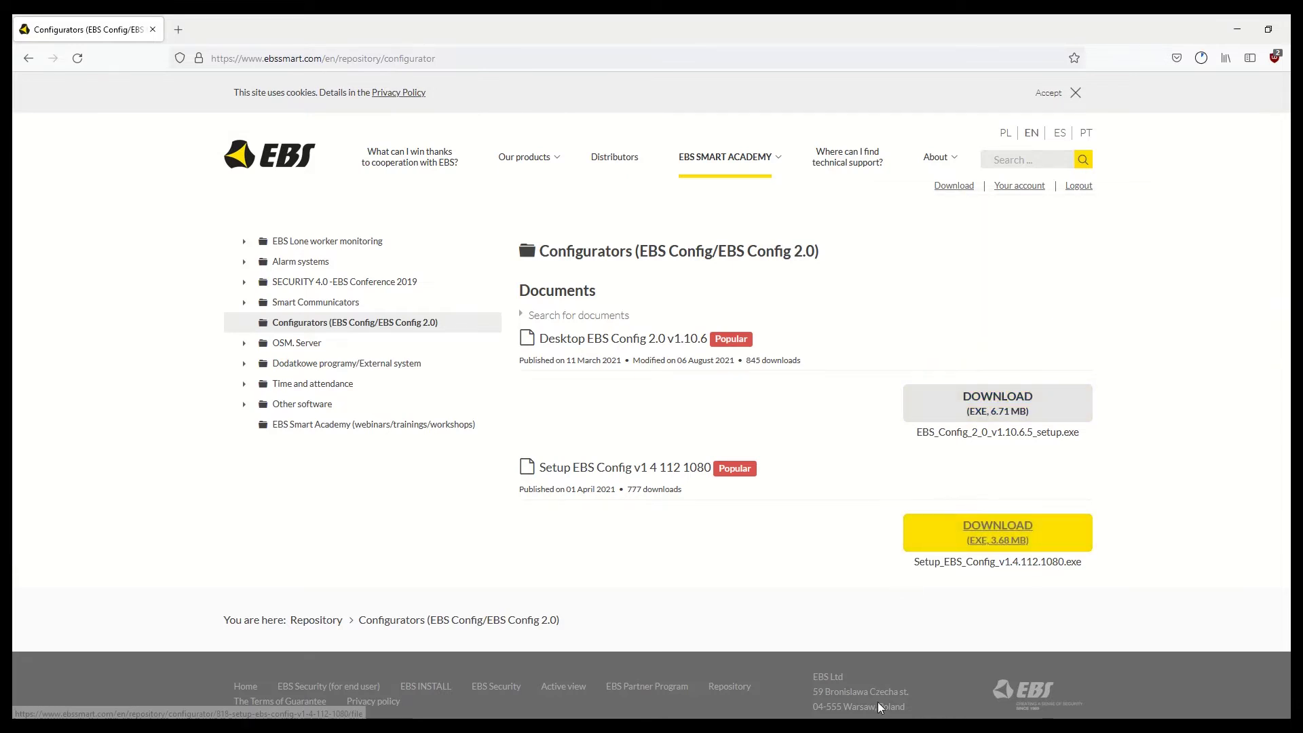
click(677, 404)
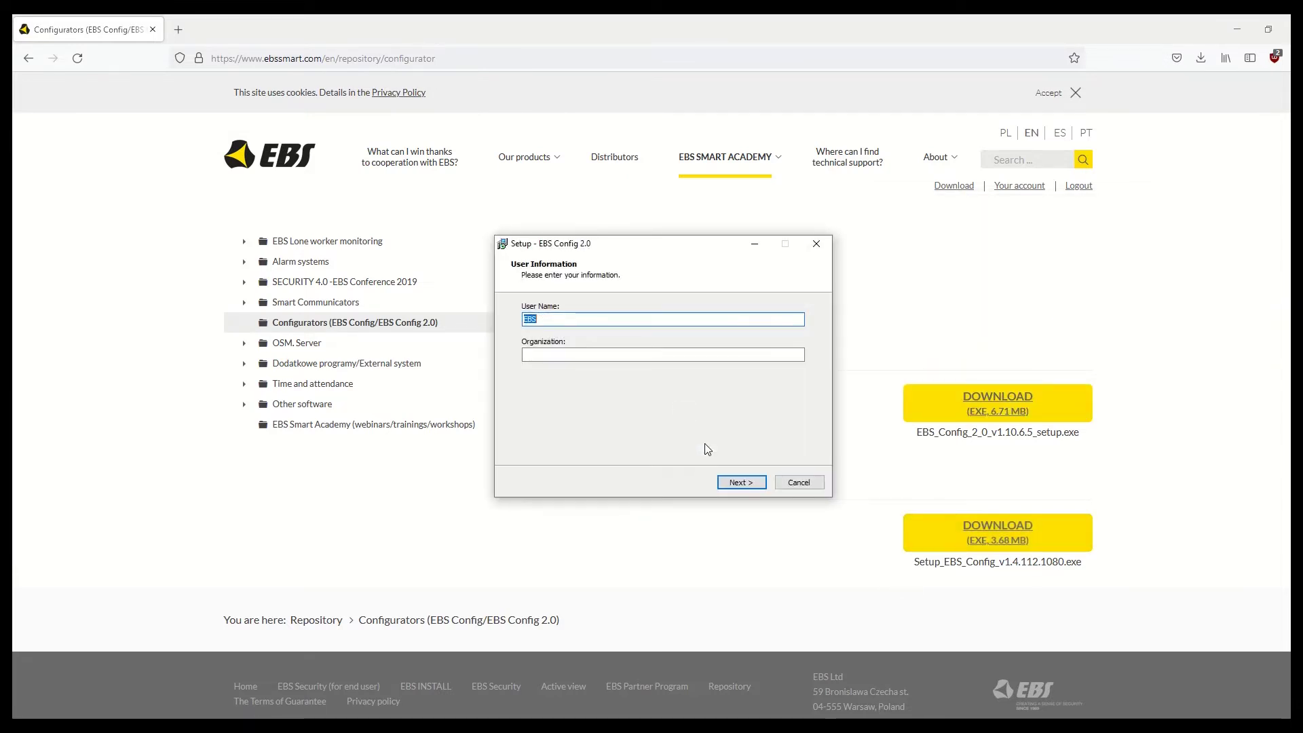
click(736, 490)
click(736, 486)
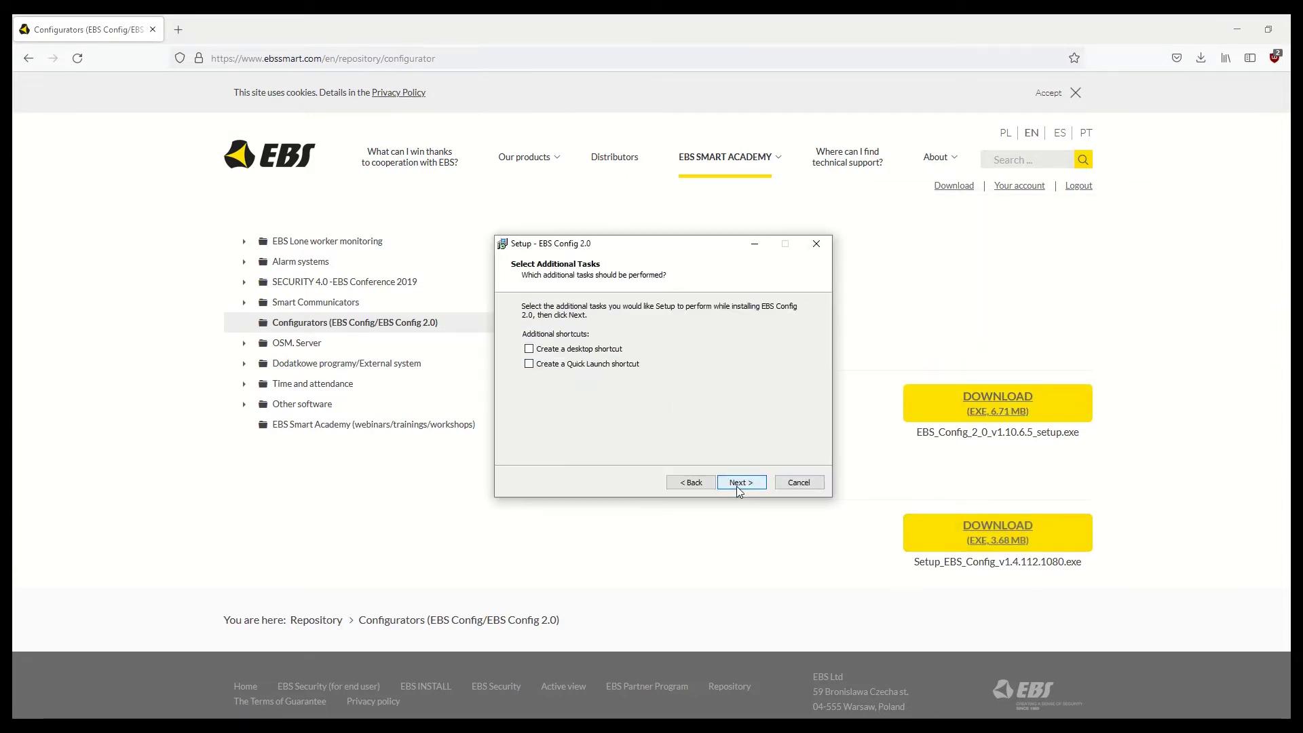
click(736, 486)
click(736, 486)
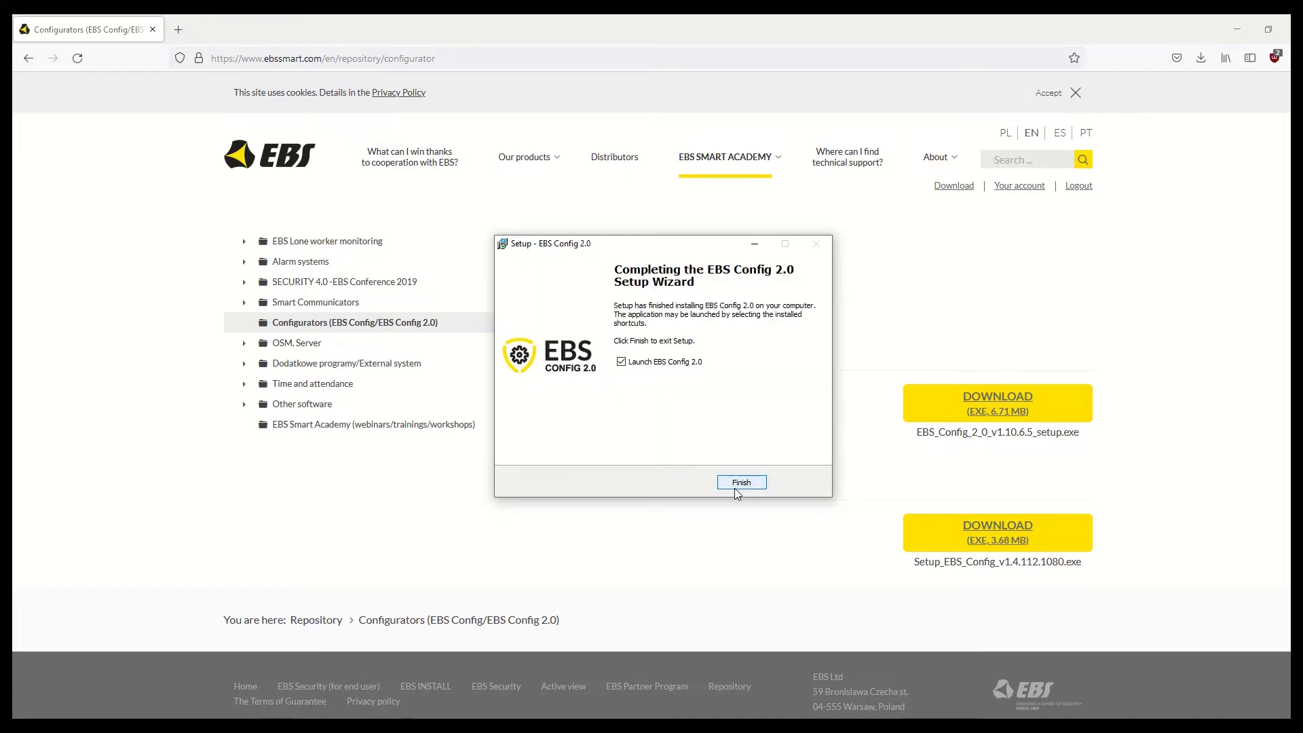
click(741, 483)
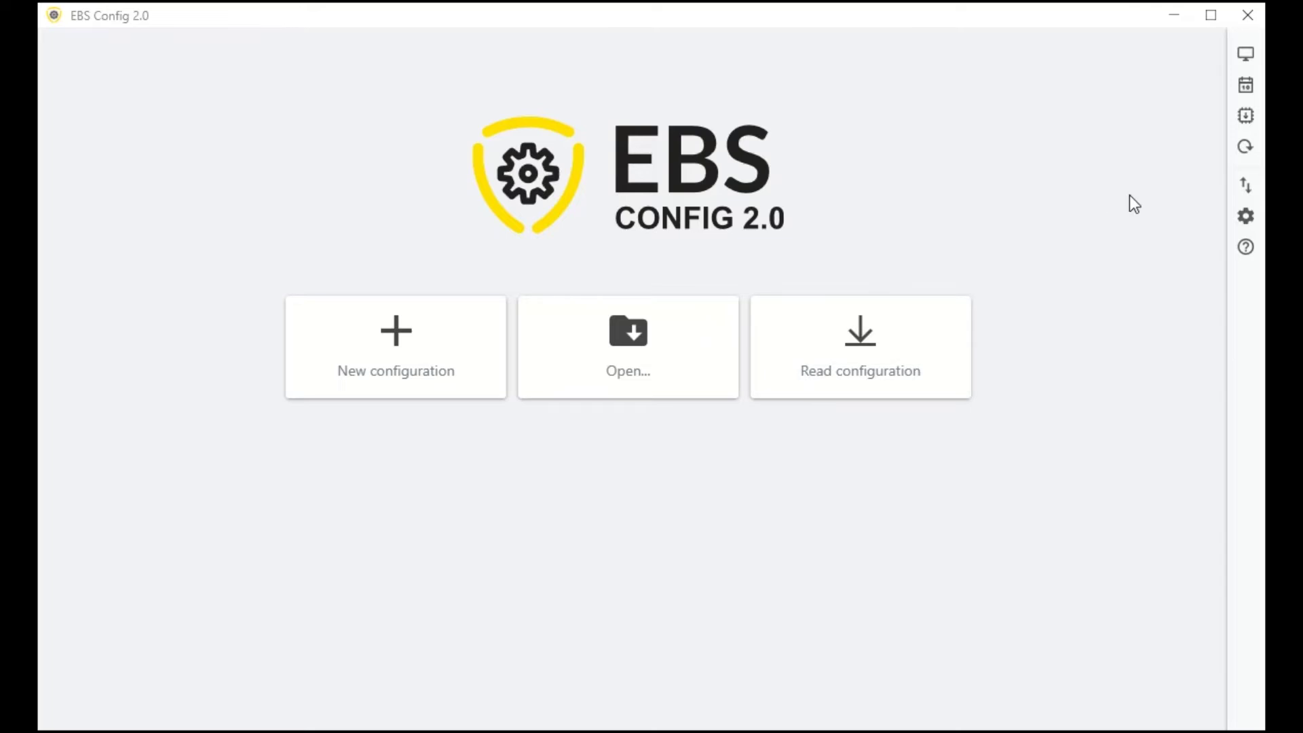
Step: Create a GD-PROG programmer connection named 'local' on [USB] COM8 and close the connection settings
click(1245, 187)
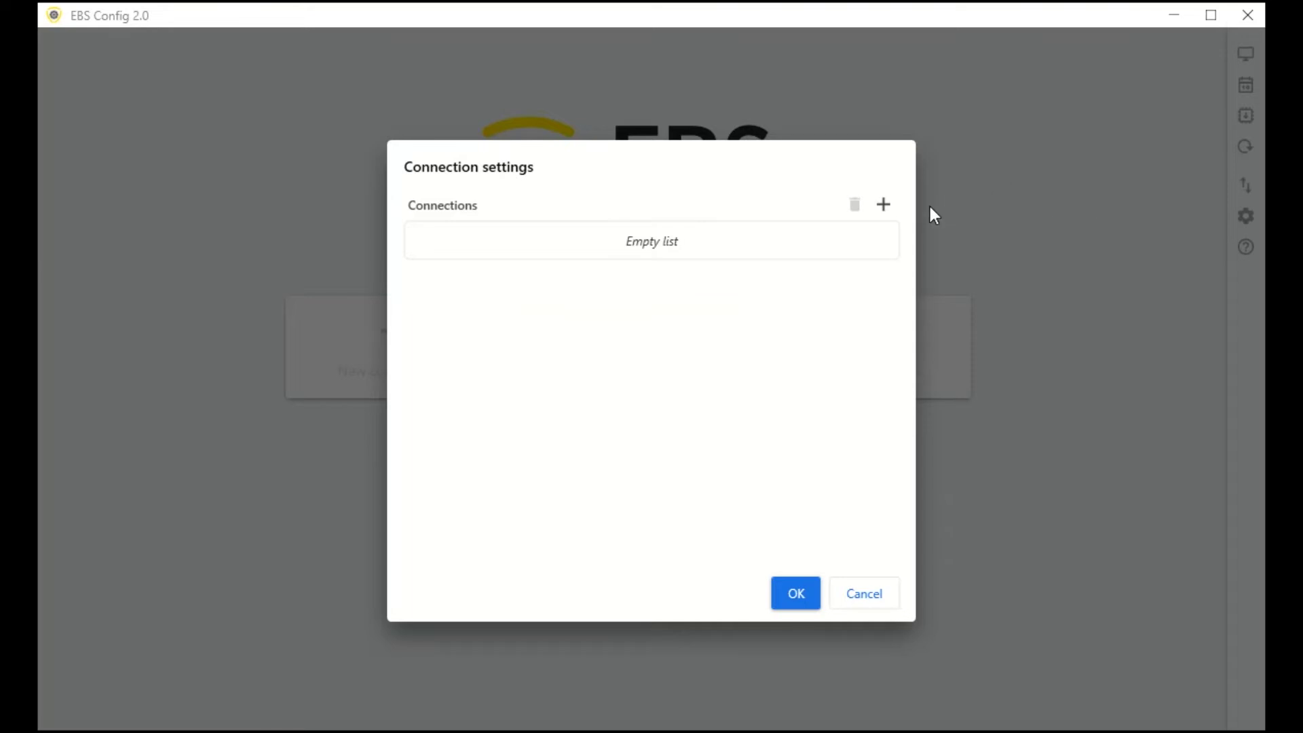
click(882, 206)
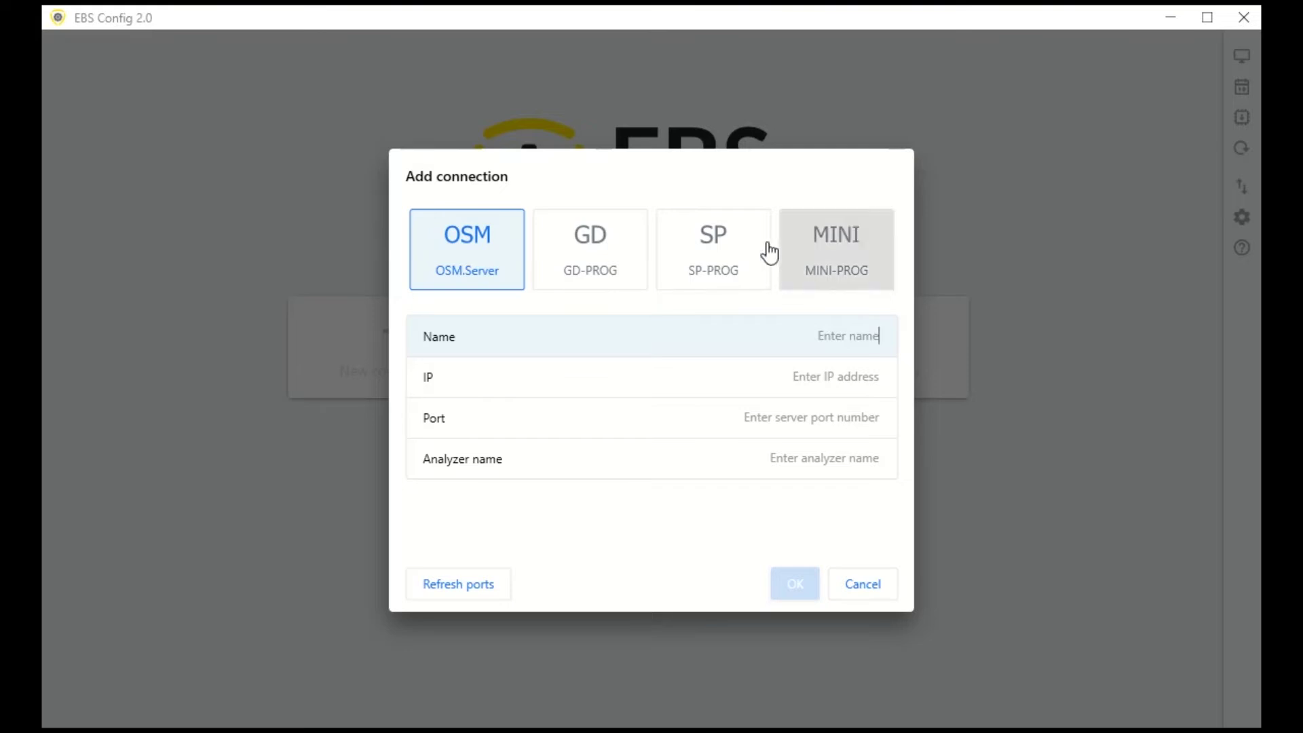
click(623, 260)
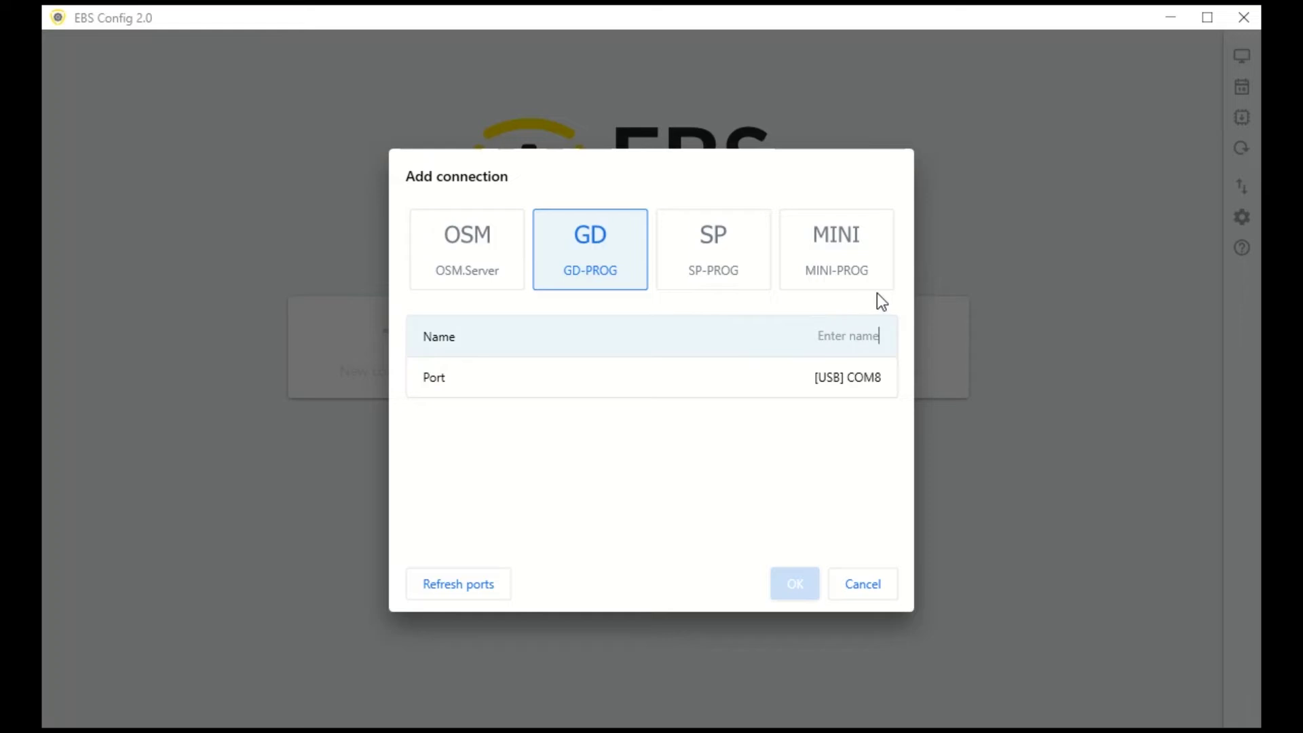
text(local)
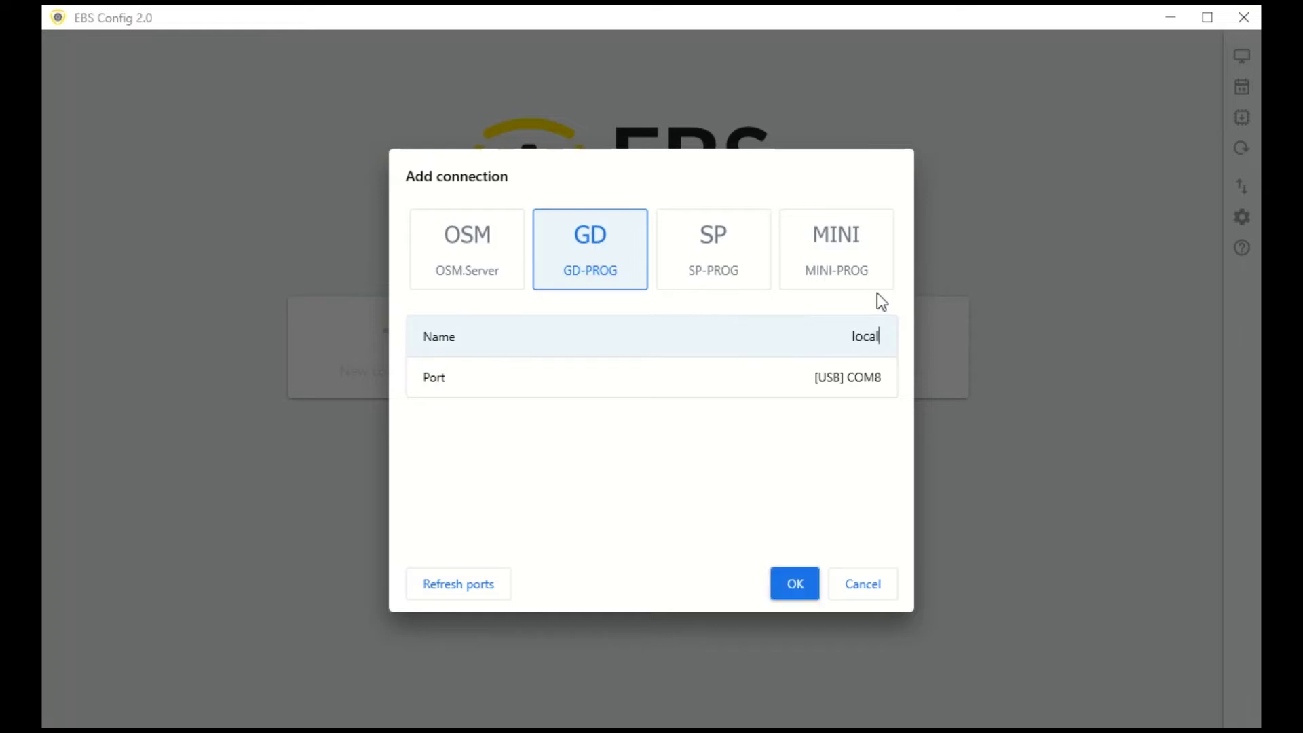
click(783, 590)
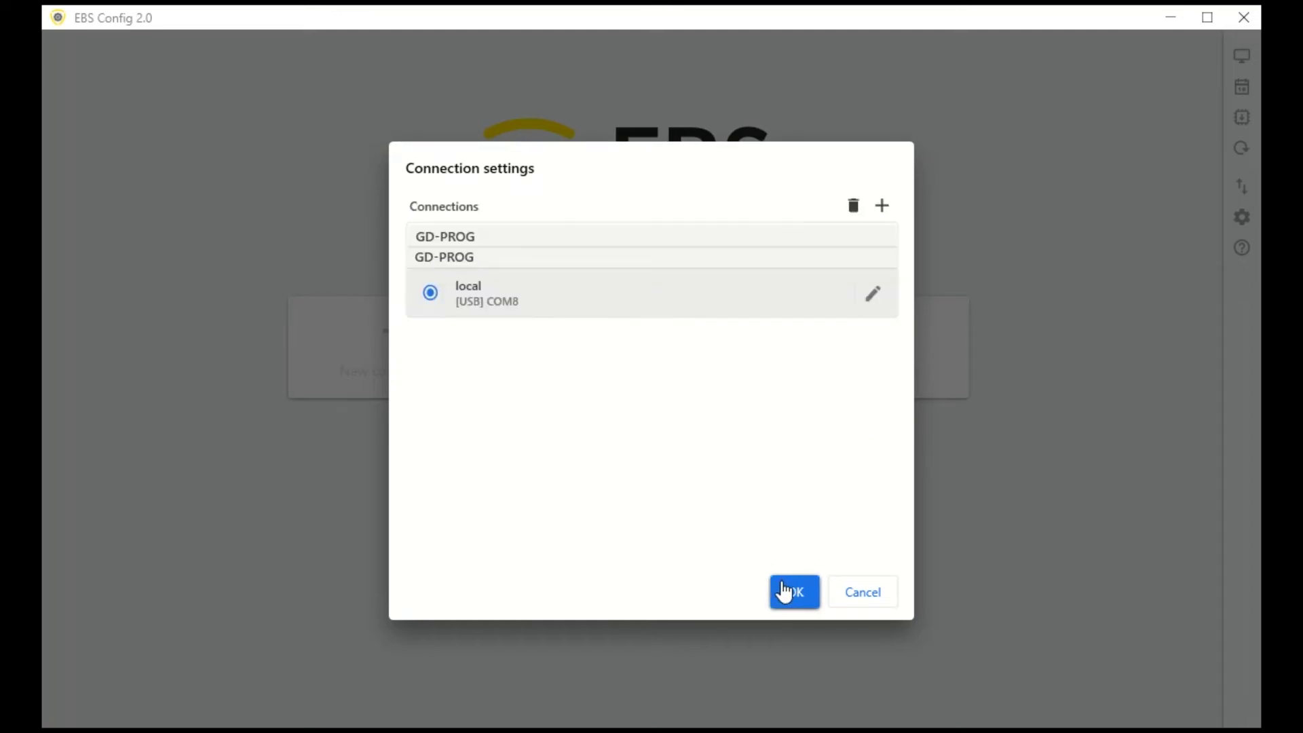
click(784, 591)
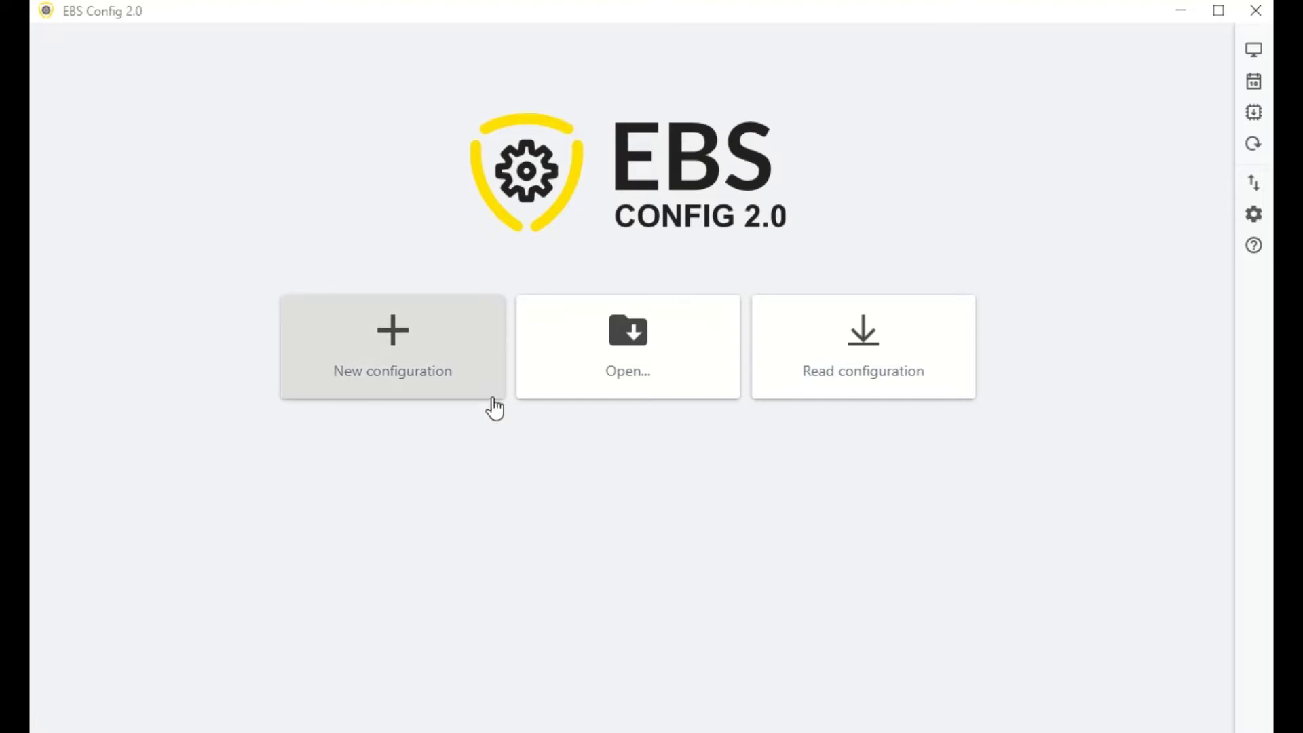
Step: Start a new configuration for the DUAL POWER T (EPX400) communicator
click(475, 385)
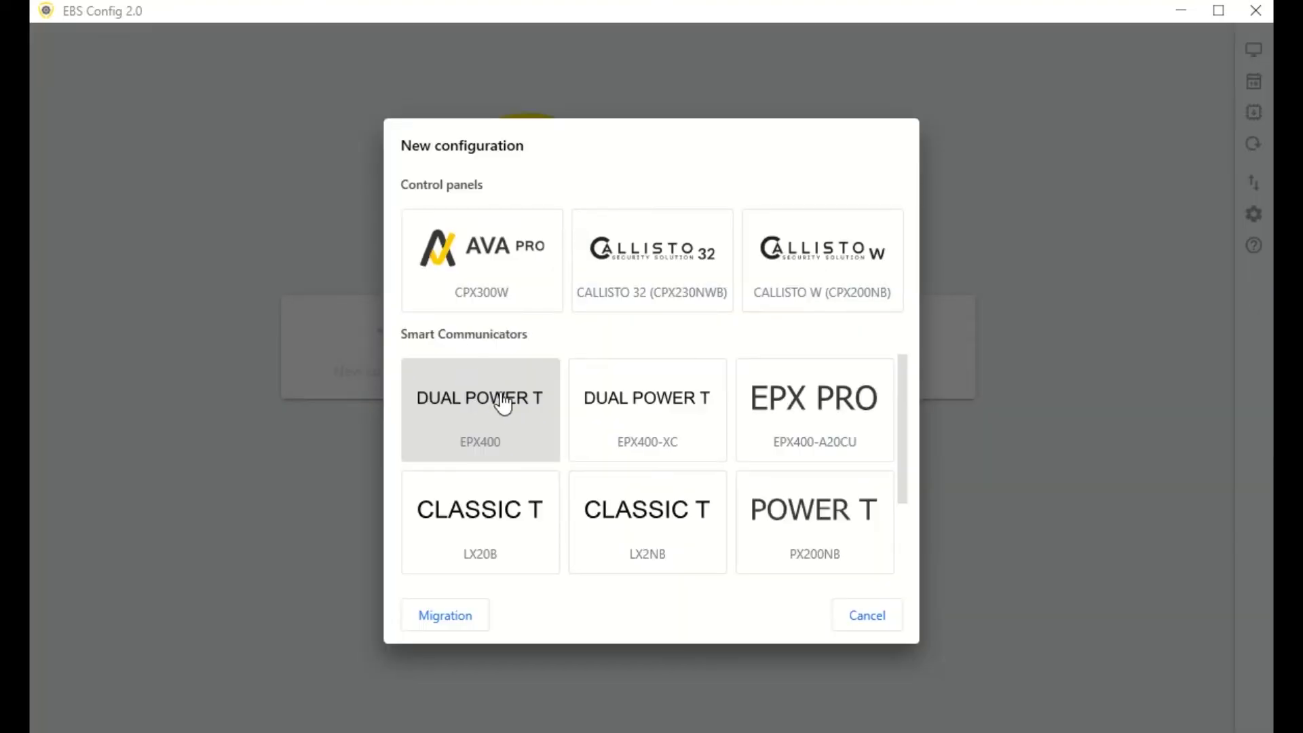
click(503, 405)
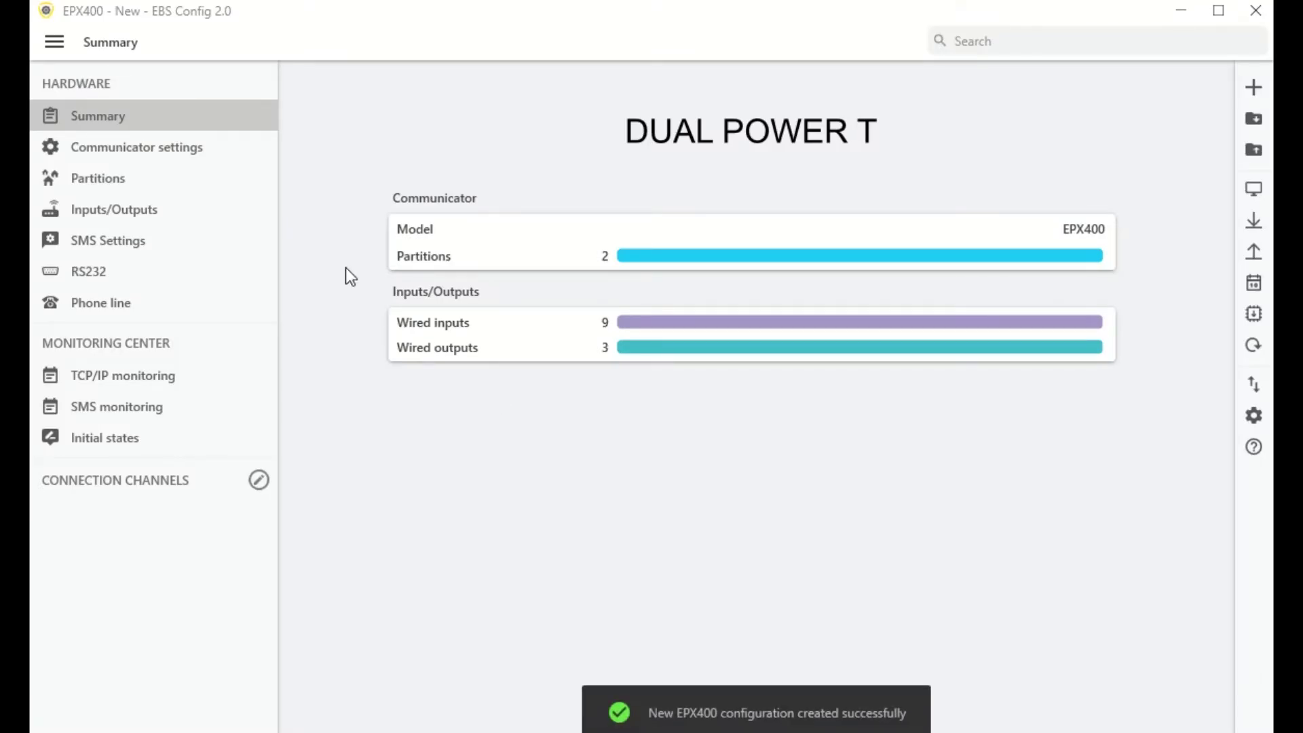
Step: Switch wired Input IN1 from NC to NO mode in its Details
click(186, 214)
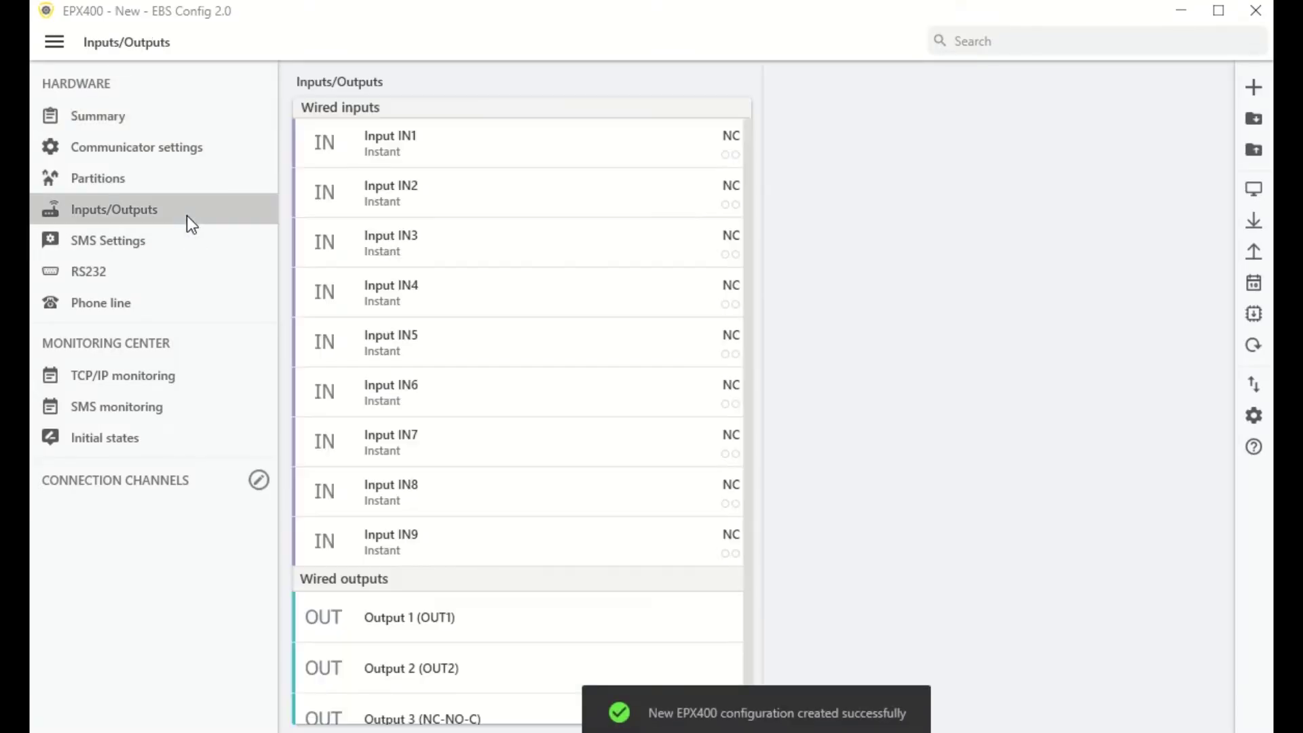
click(438, 155)
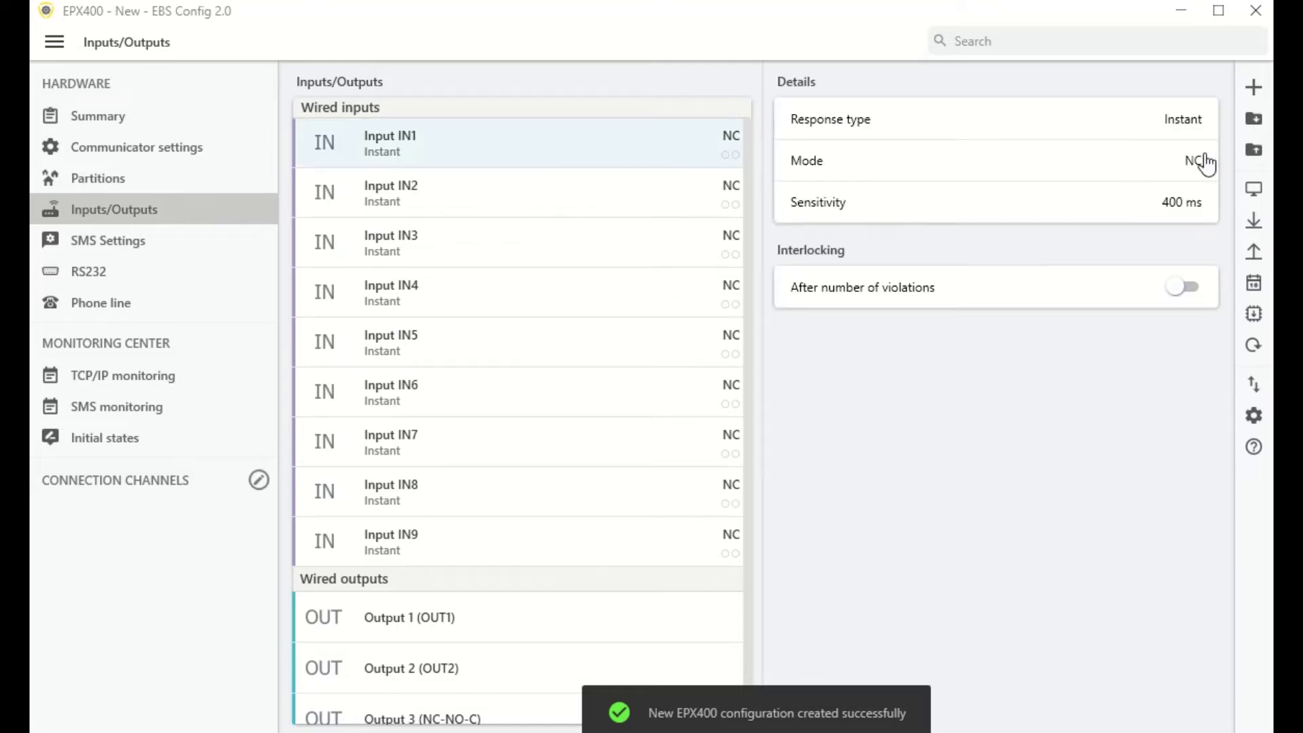
click(1177, 168)
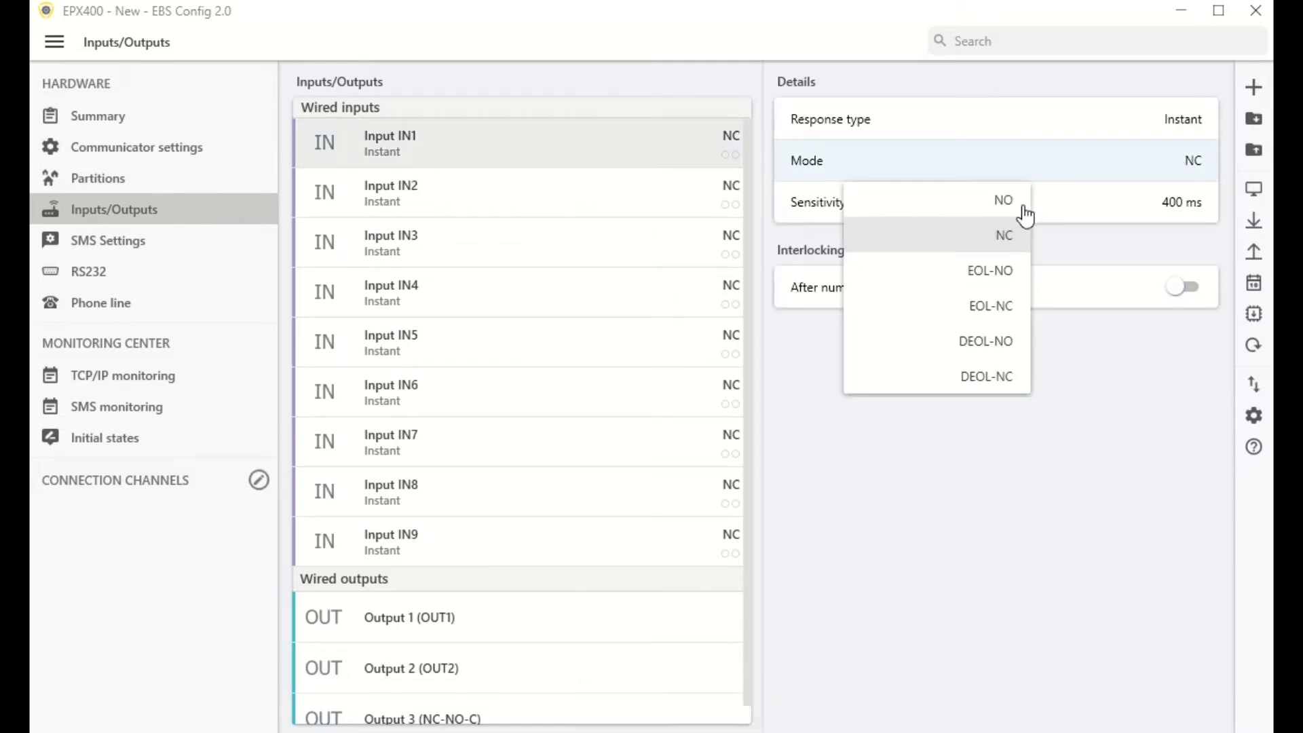
click(1002, 204)
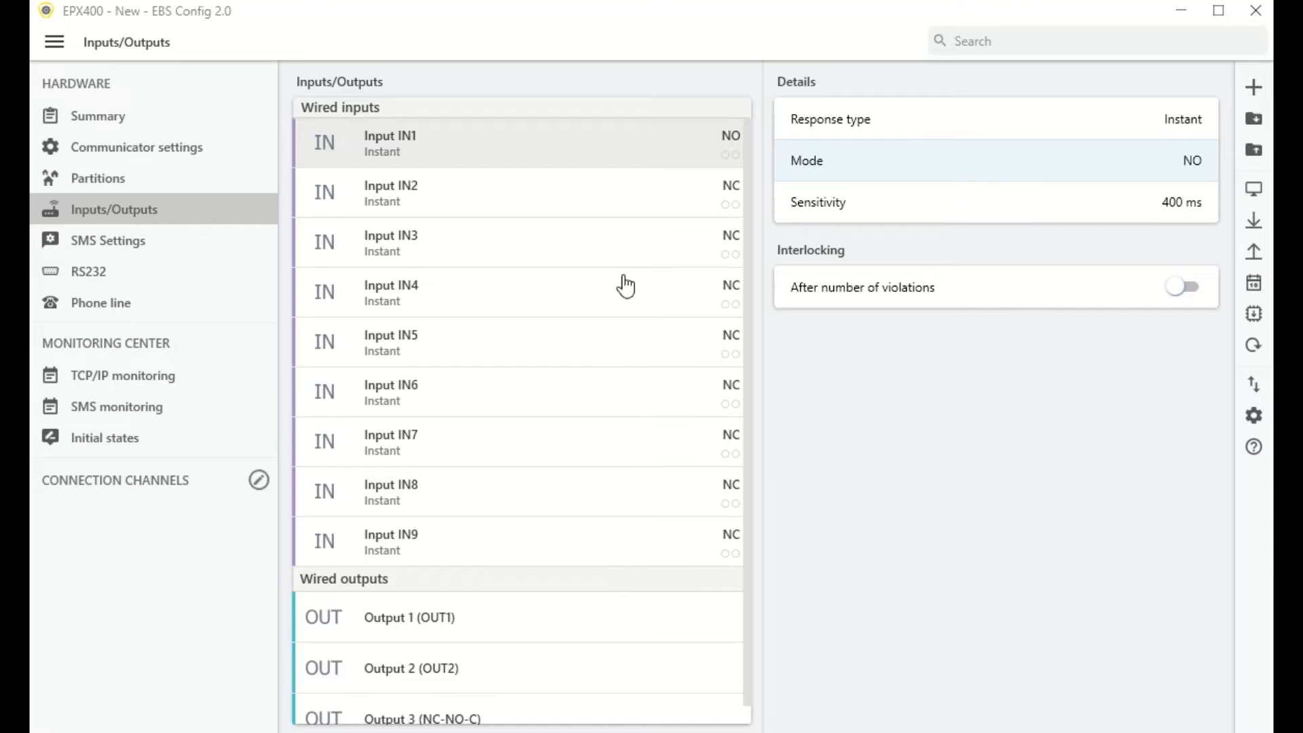
Step: Make Output 1 turn on when Input IN1 goes into alarm
click(534, 633)
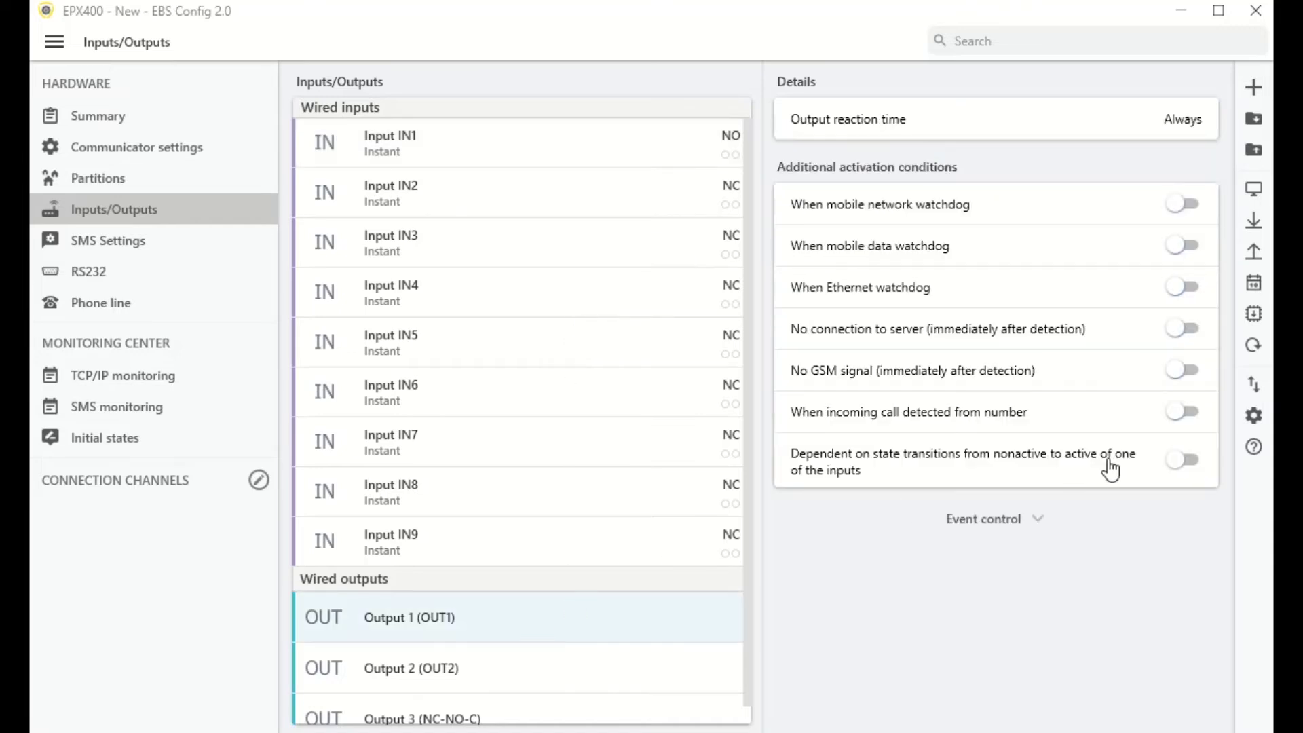
click(1000, 526)
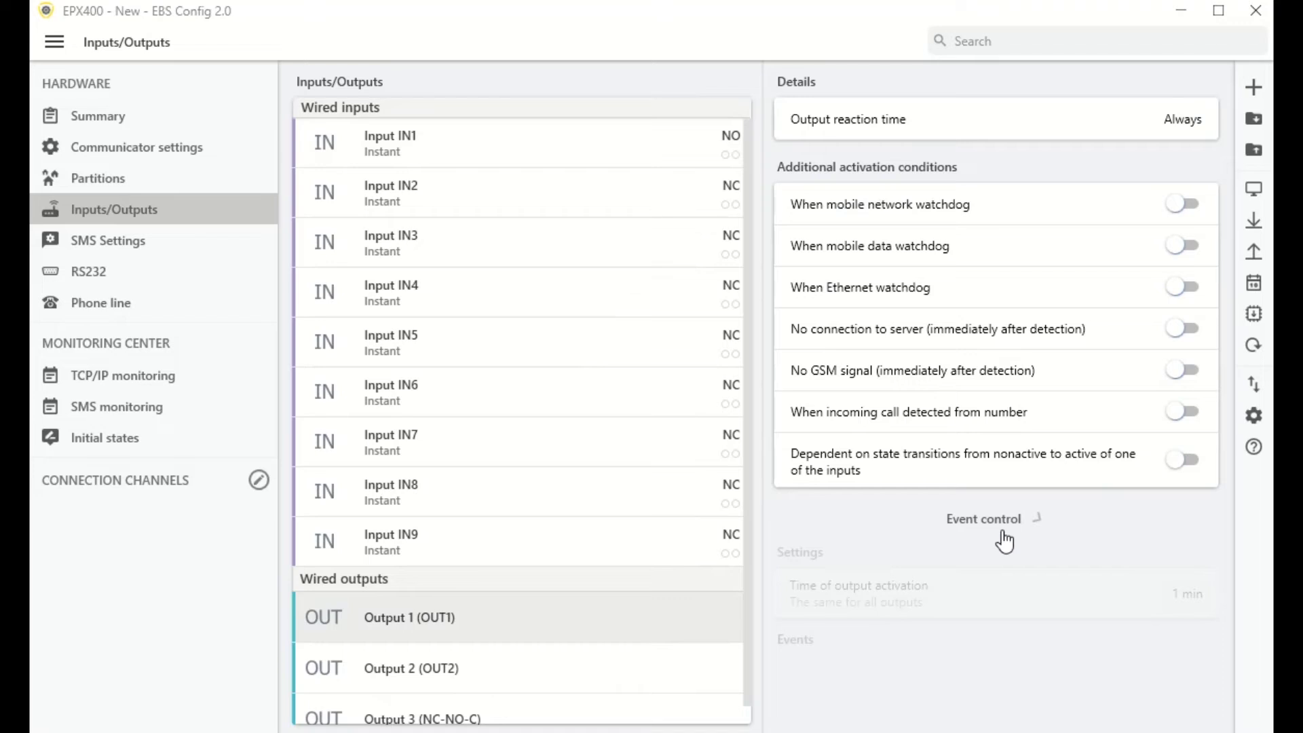
scroll(1022, 503, down, 2)
scroll(1029, 502, down, 3)
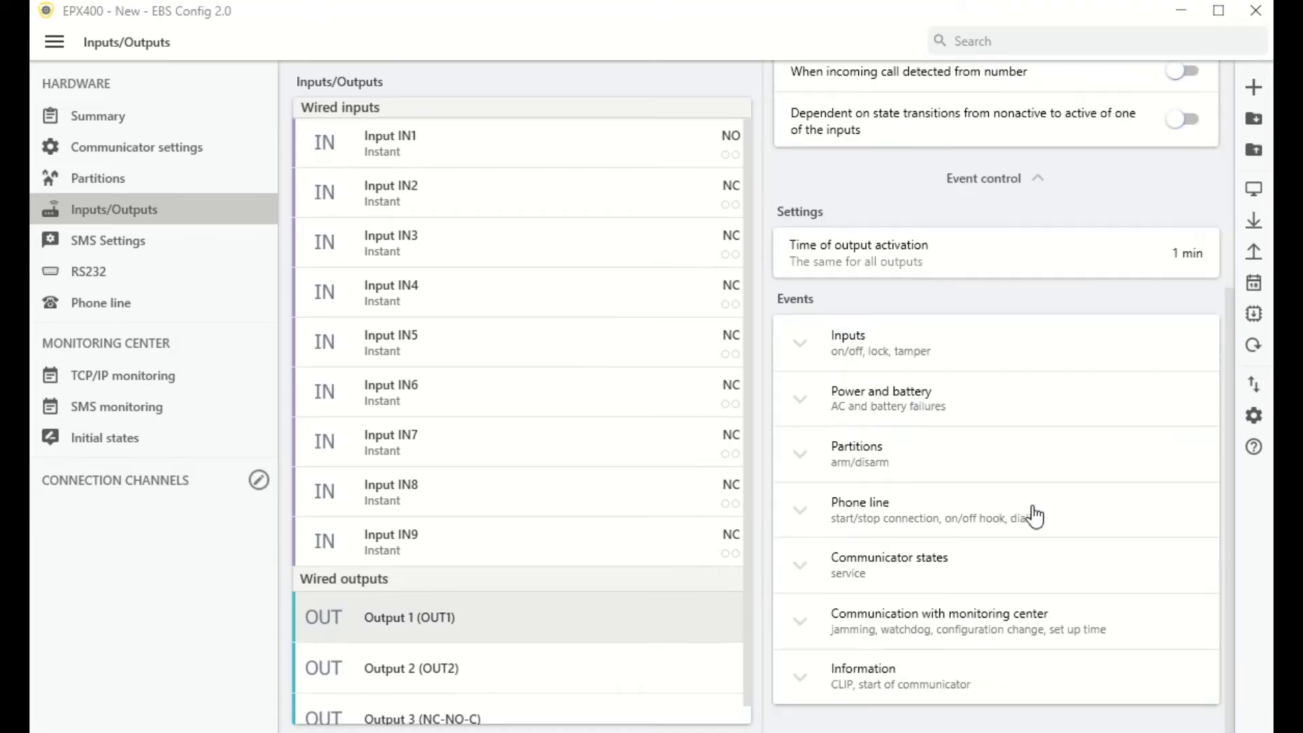
click(813, 345)
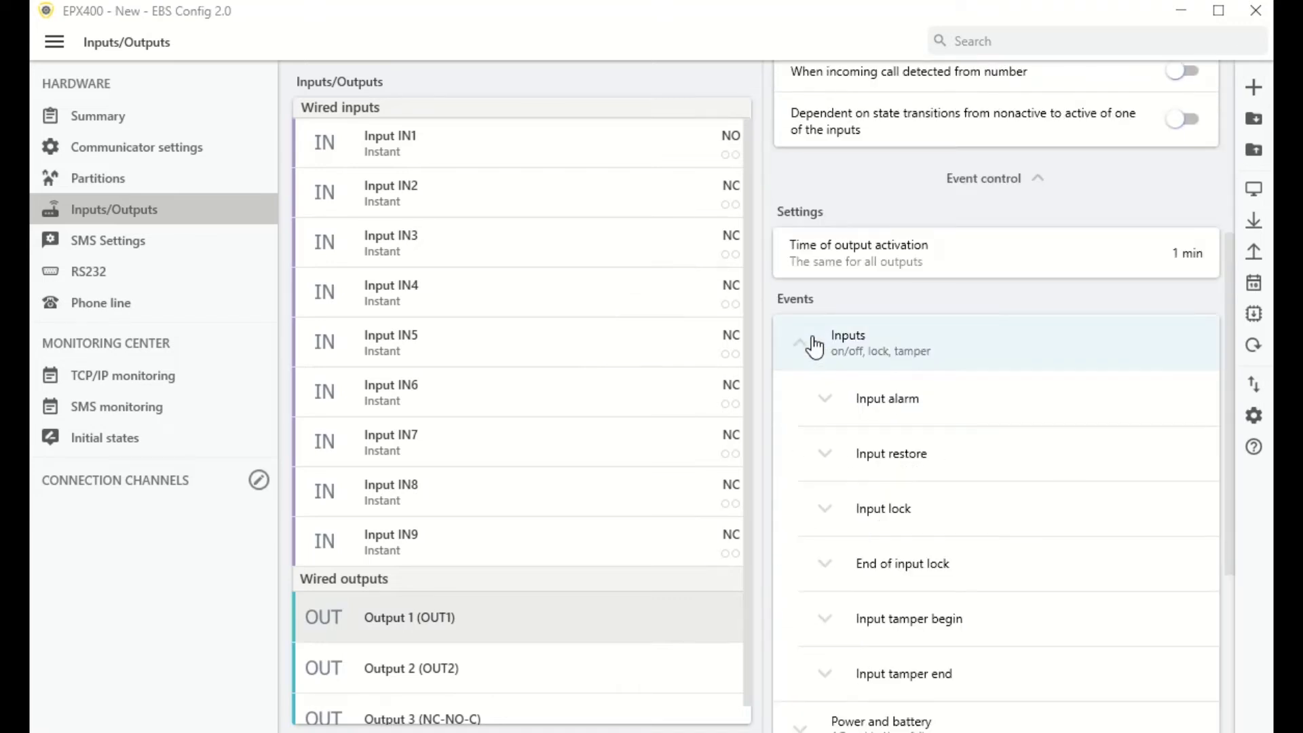
click(845, 409)
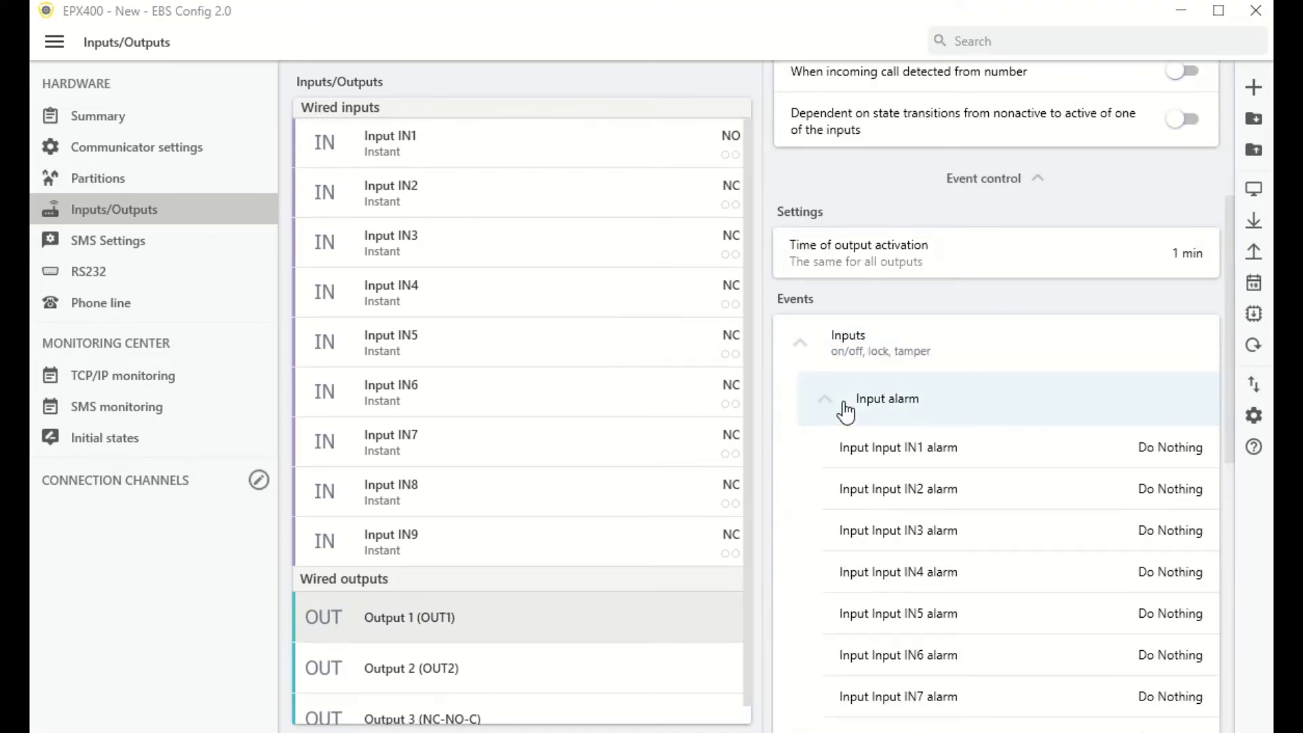
click(1157, 455)
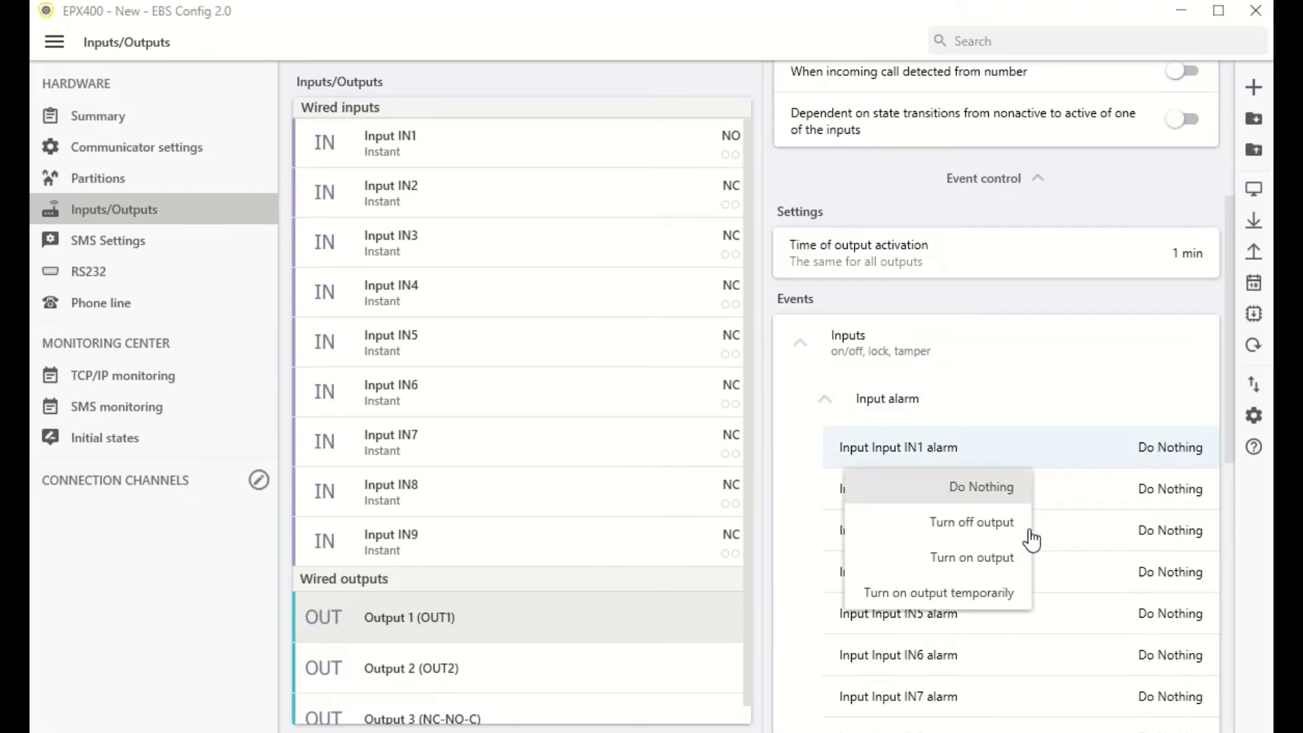
click(990, 569)
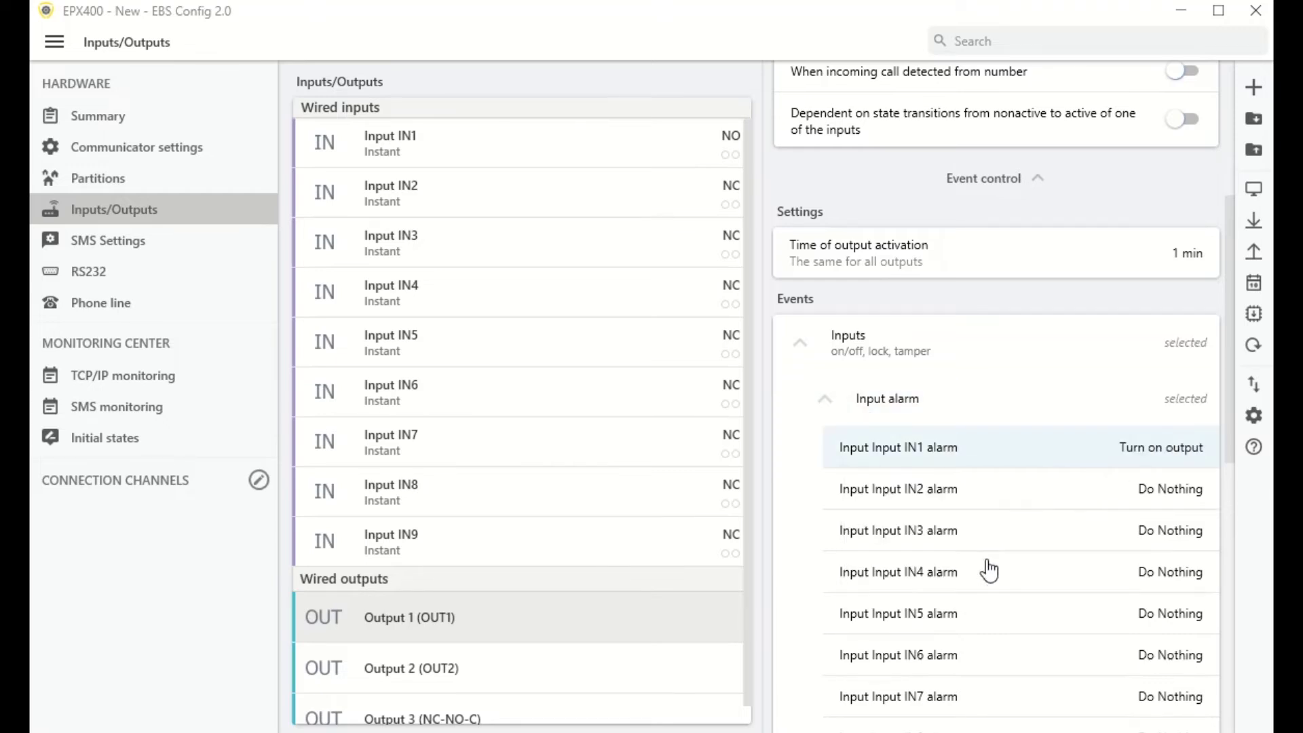
click(823, 402)
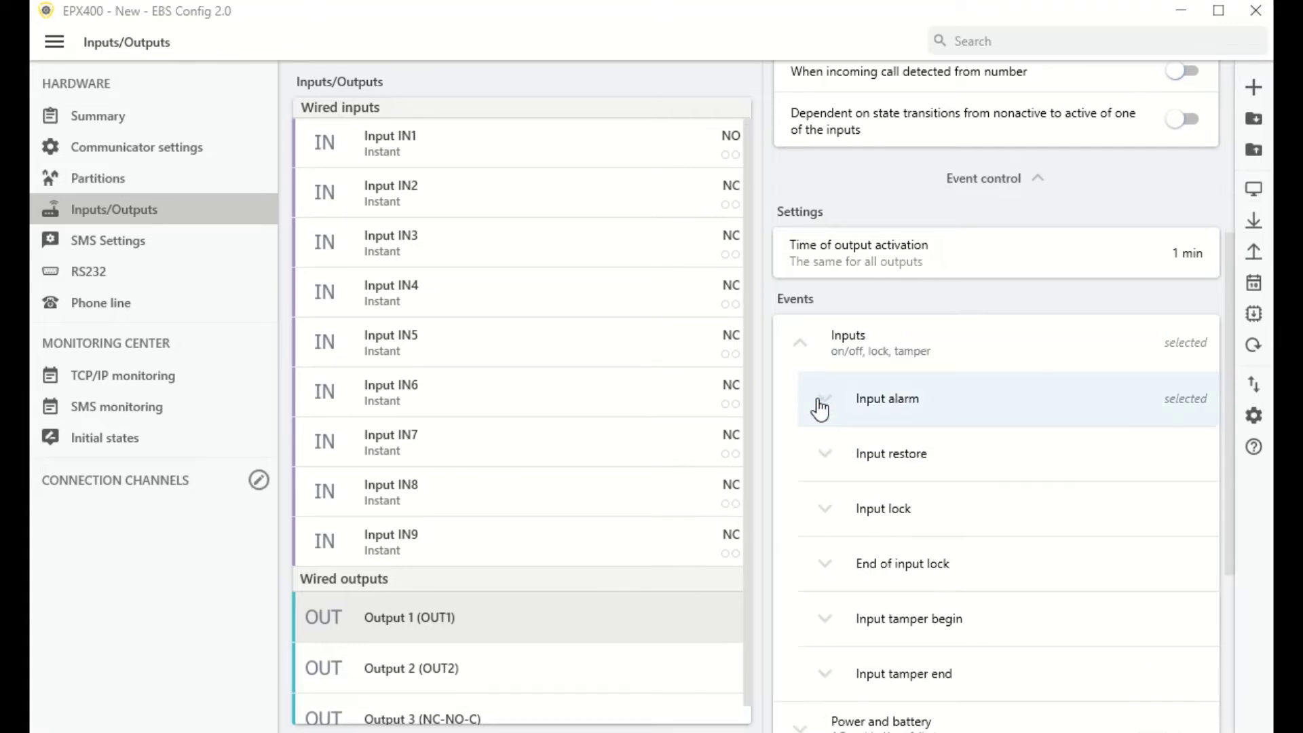
Step: Make Output 1 turn off when Input IN1 restores
click(818, 455)
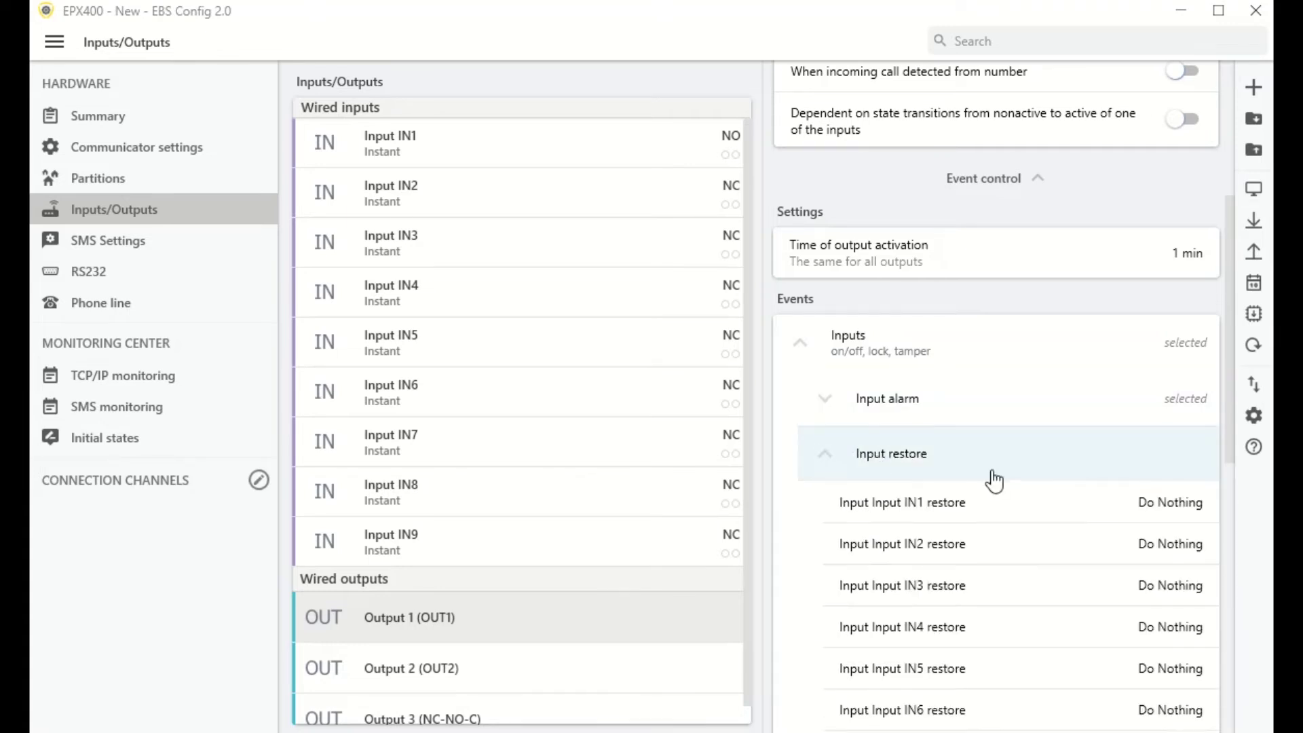
click(1169, 519)
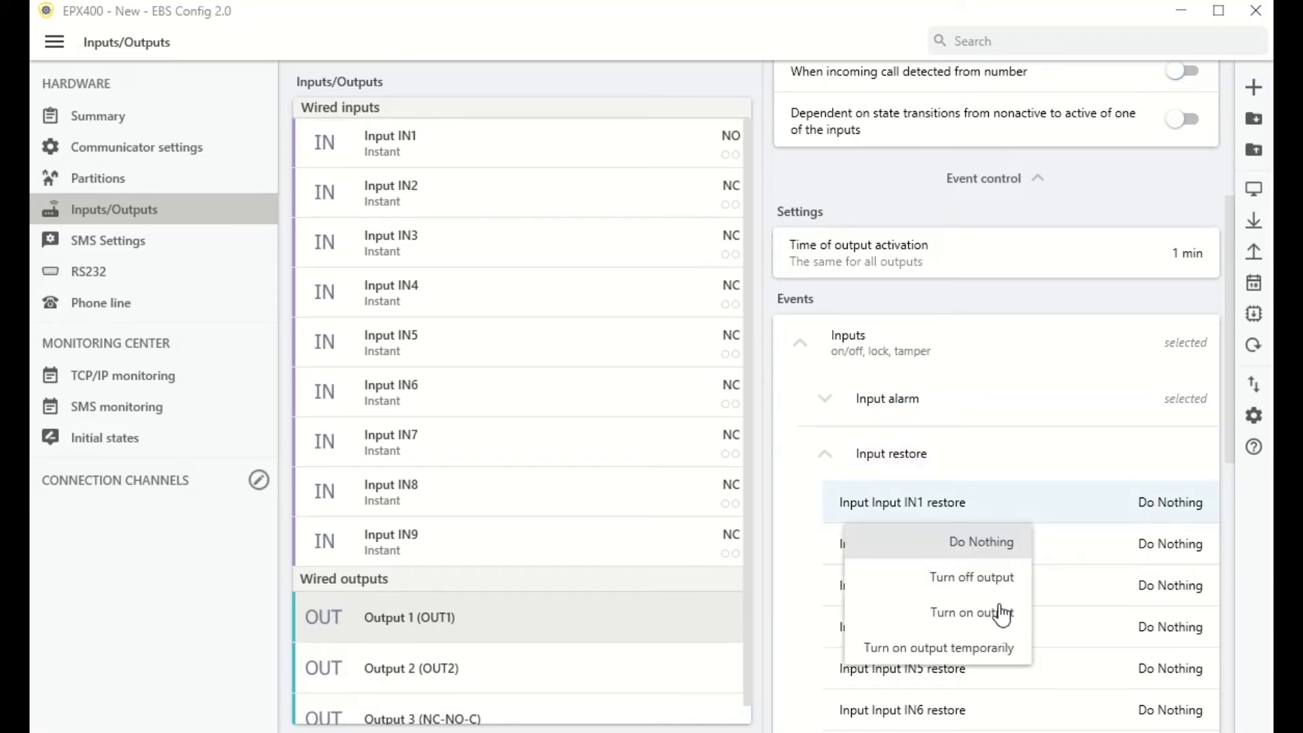
click(994, 579)
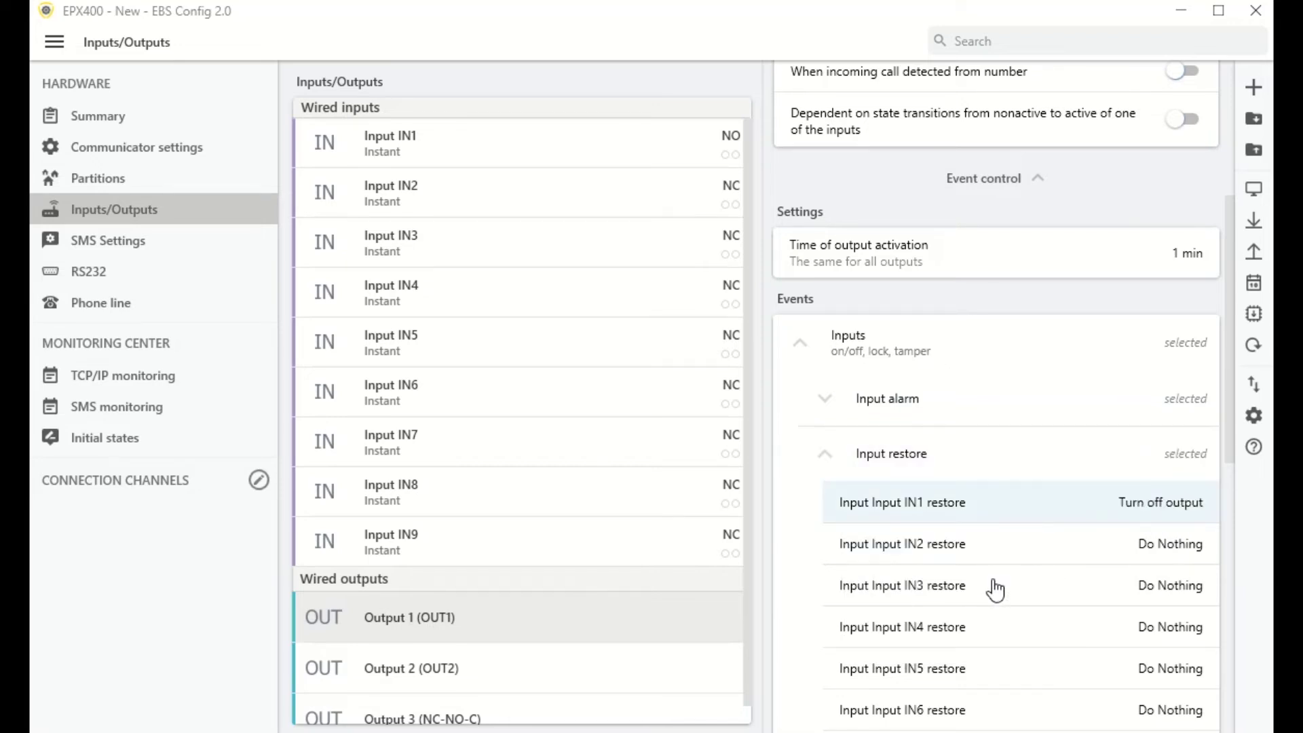
click(825, 453)
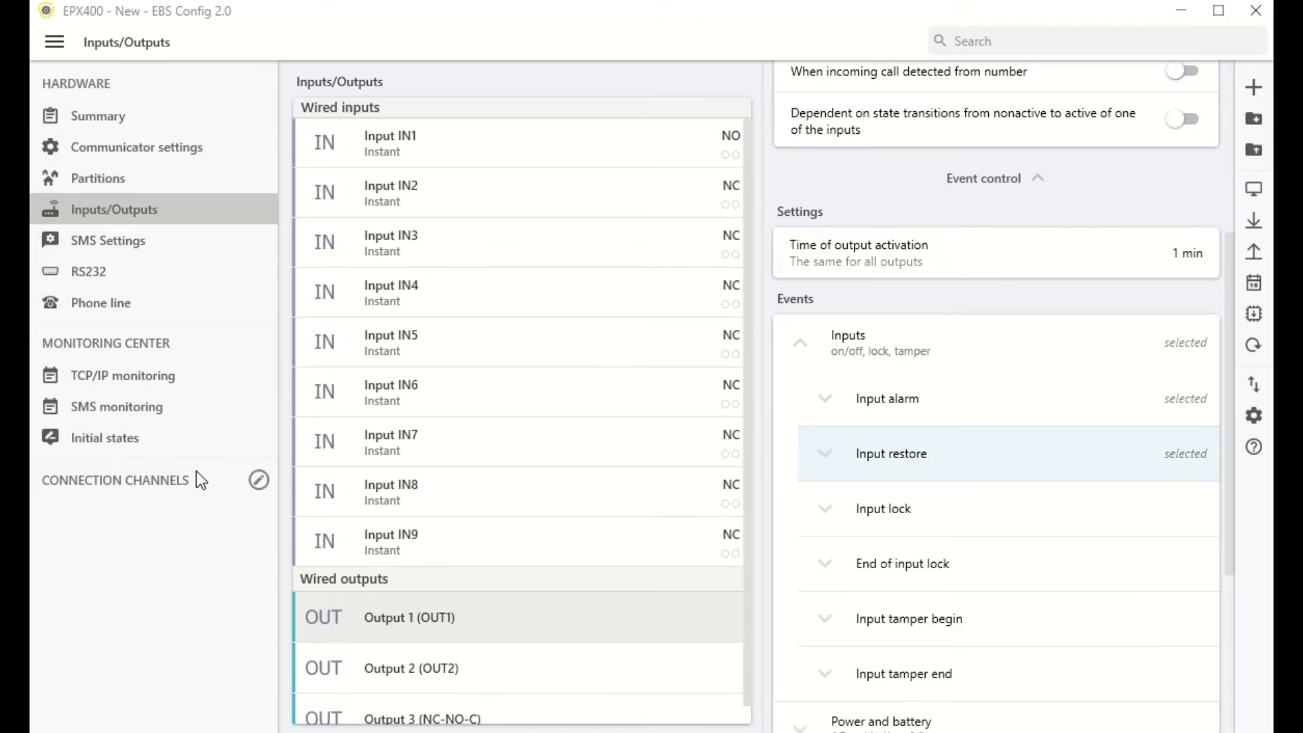
Step: Enable Cellular network as the connection channel and save it
click(259, 481)
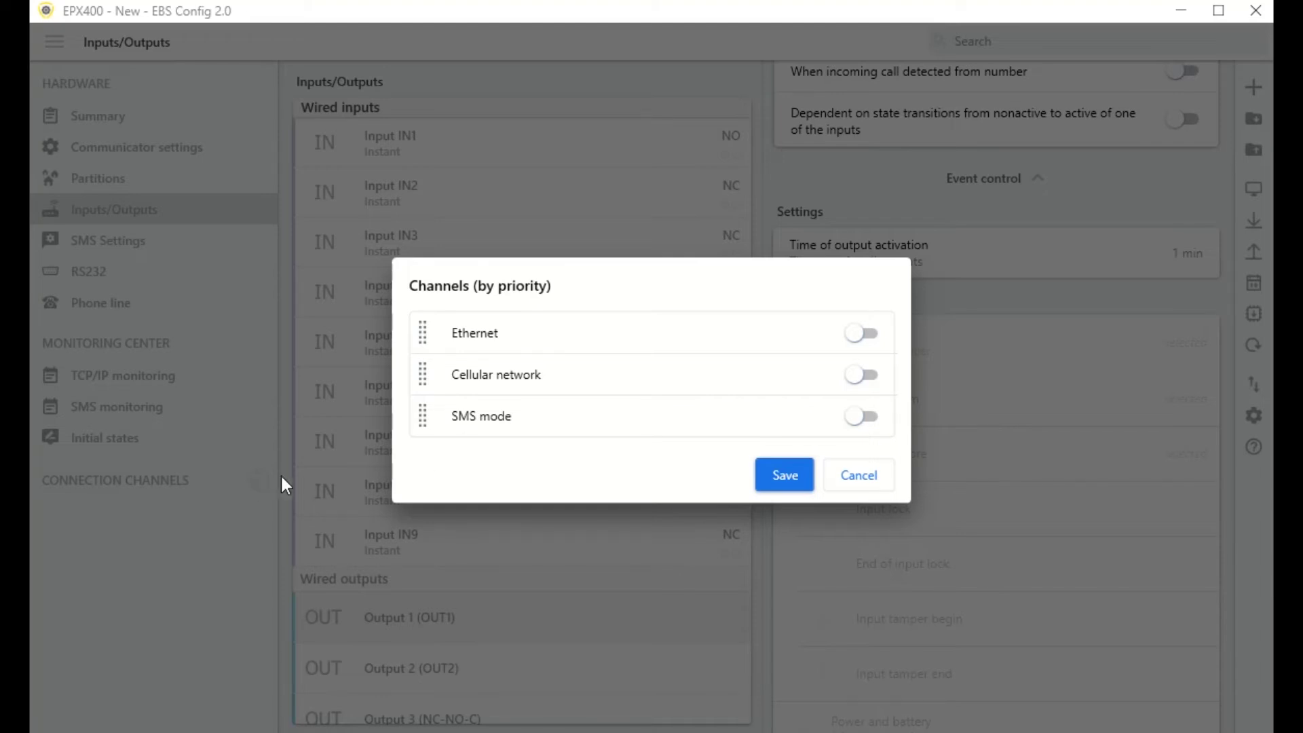
click(829, 372)
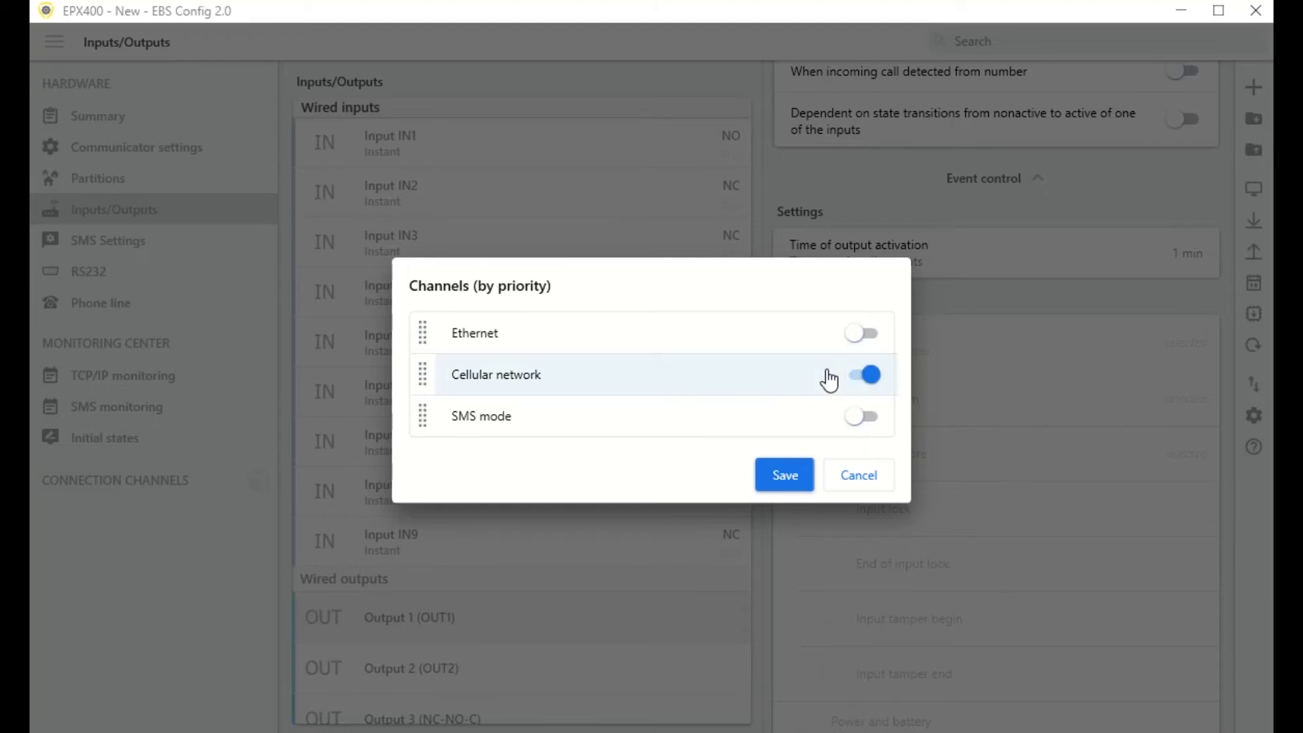
click(780, 486)
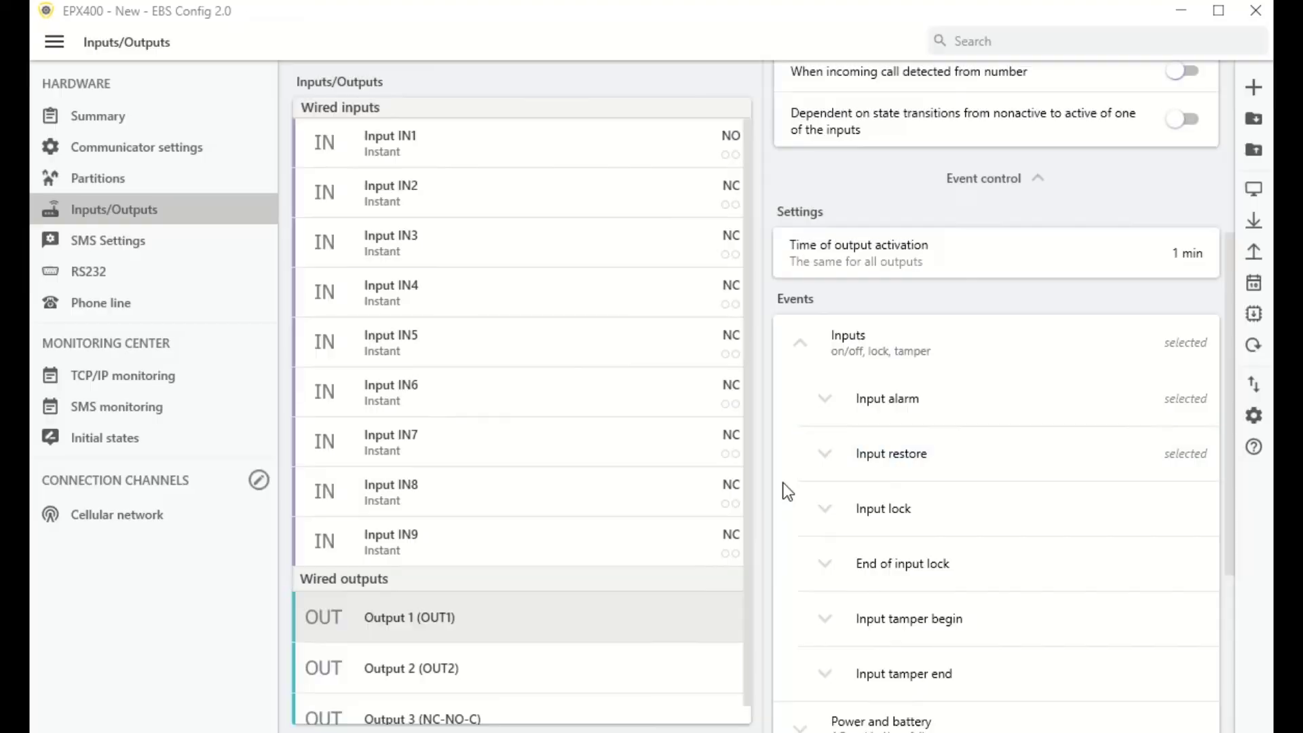
Step: Enter cellular primary server ava01.ebstrade.com, port 7456 and APN 'internet'
click(166, 520)
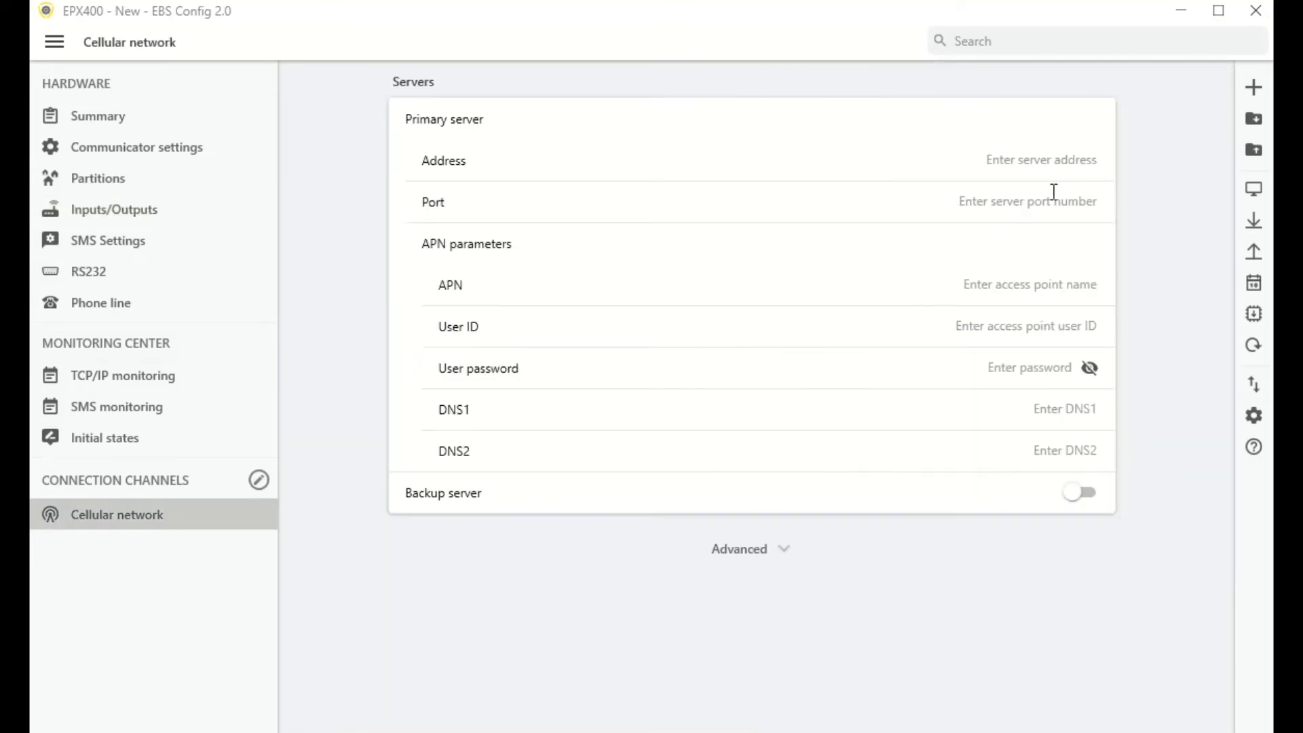
click(1069, 152)
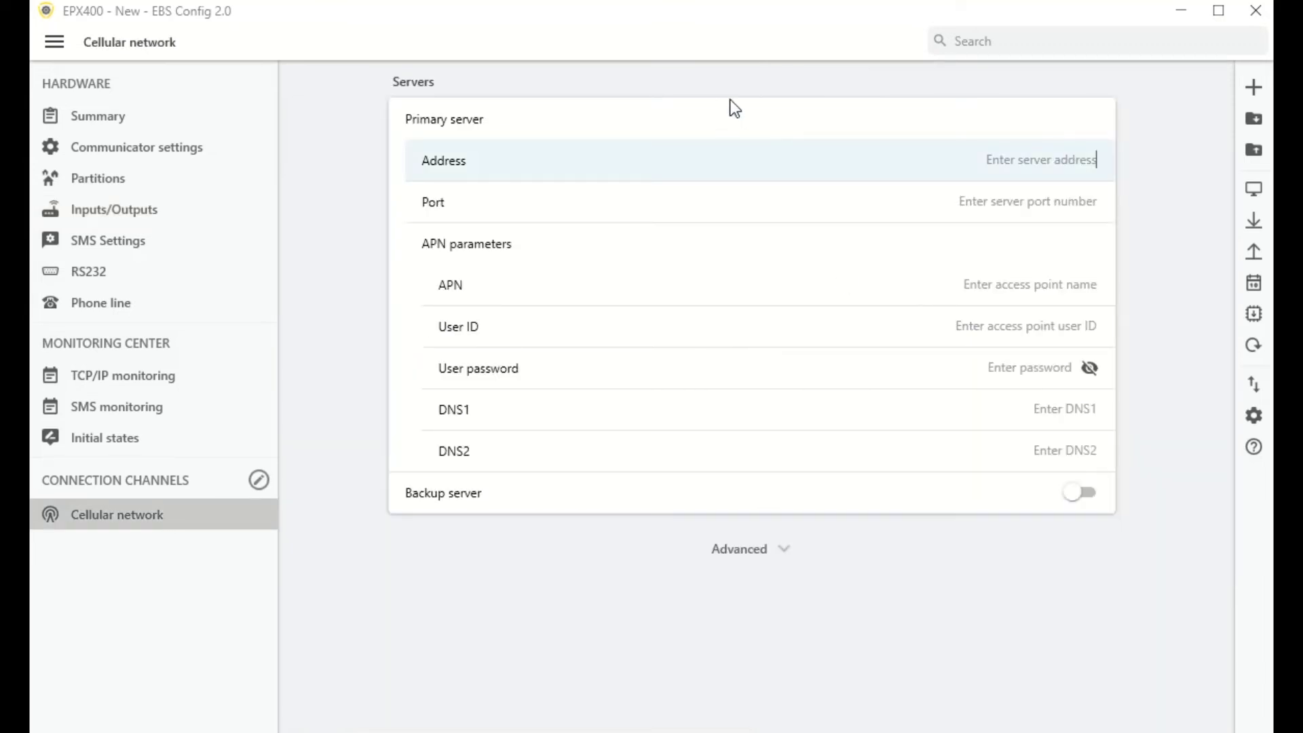
text(ava01.ebstrad)
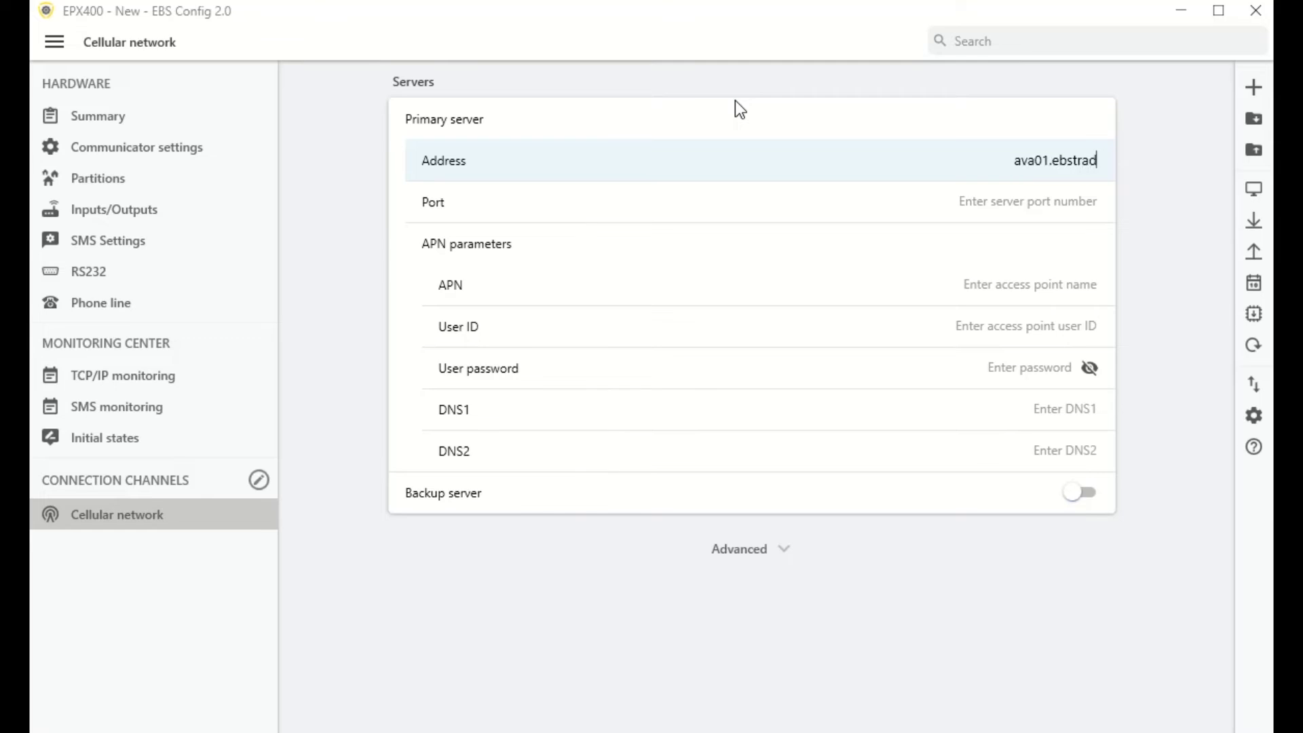
text(e.com)
key(Tab)
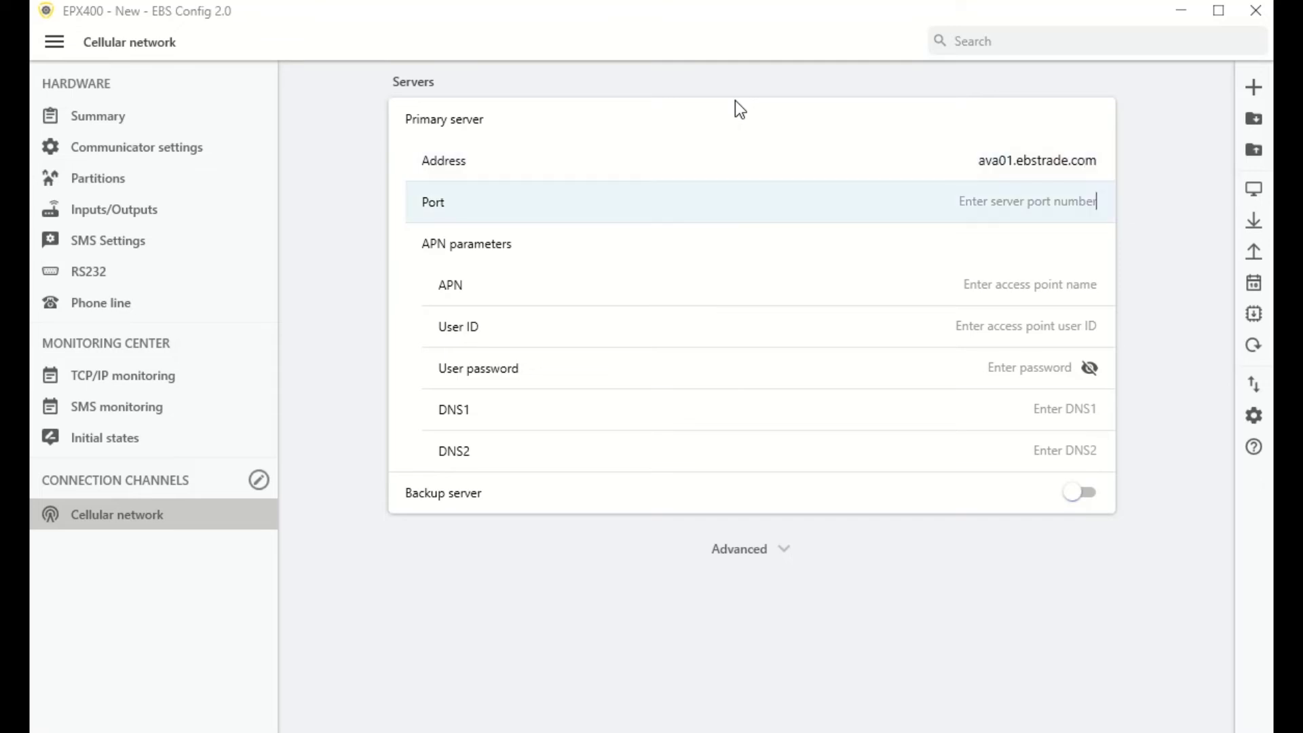
text(7456)
key(Tab)
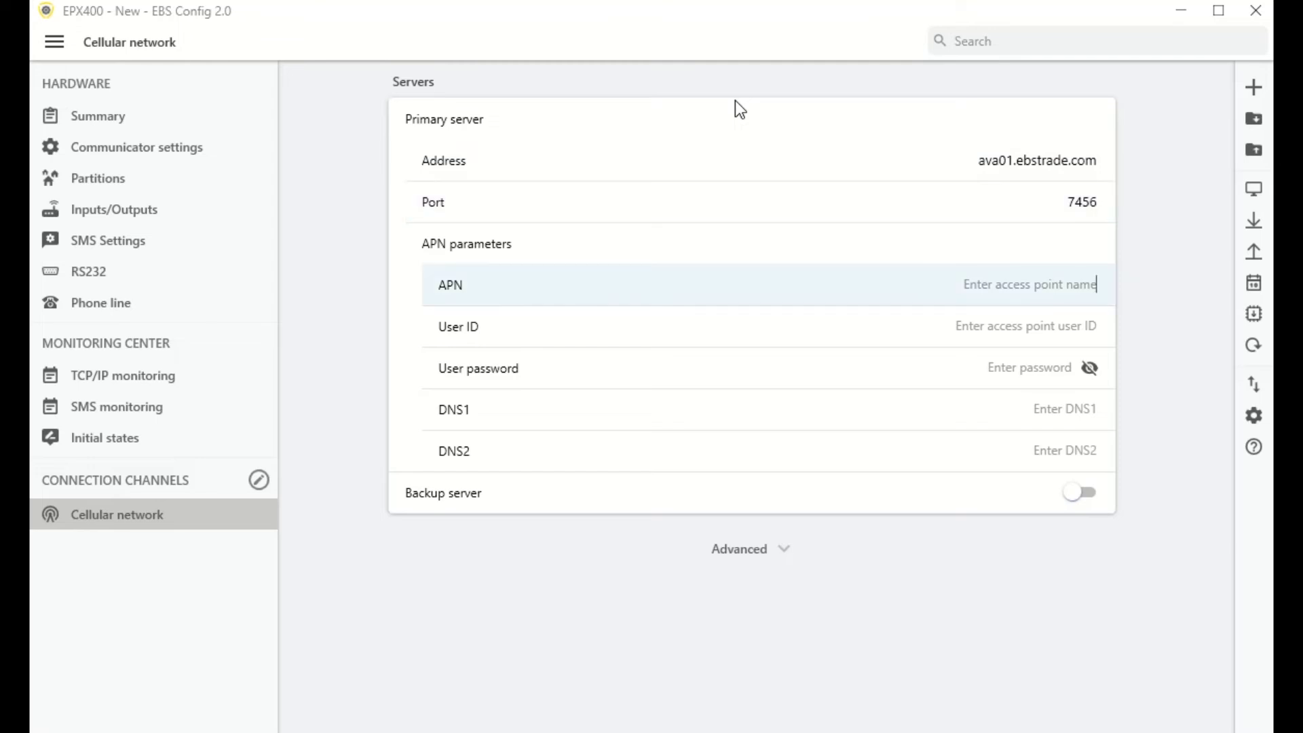
text(inter)
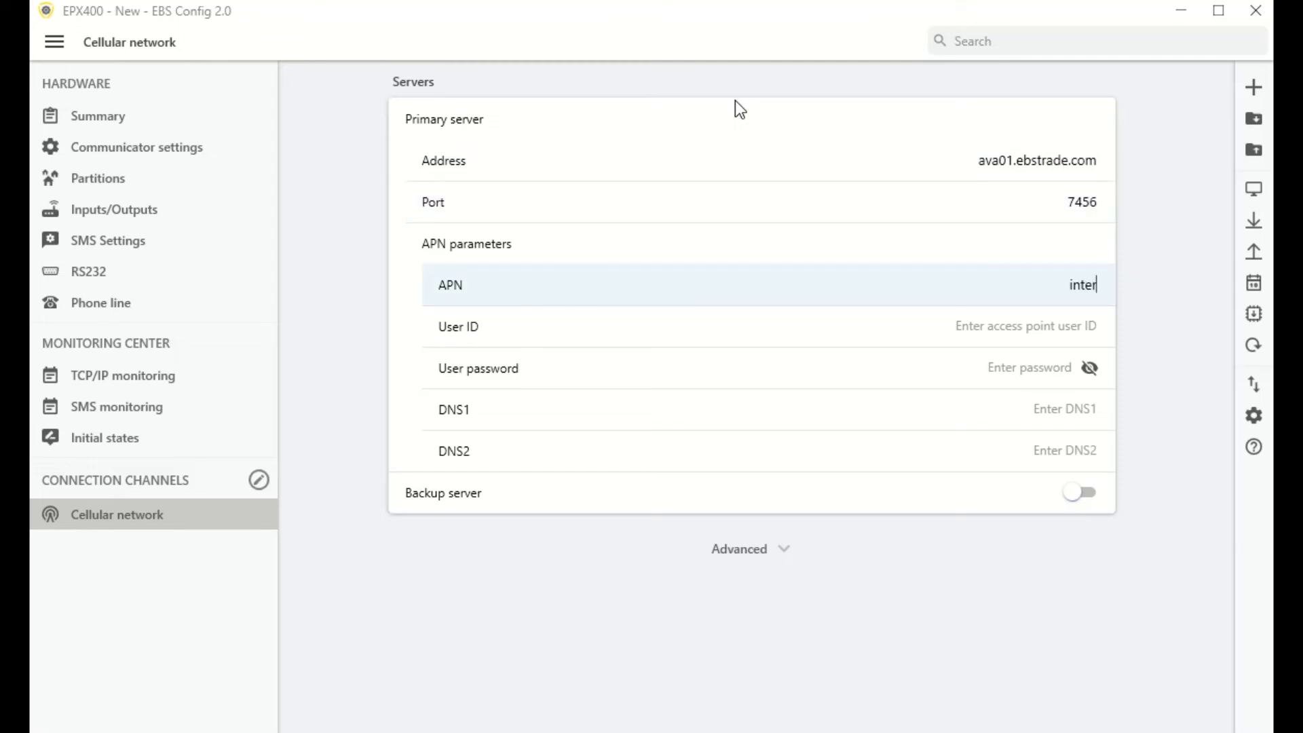
text(net)
Step: Send the configuration to the EPX400, authorising with the installer code
click(1253, 252)
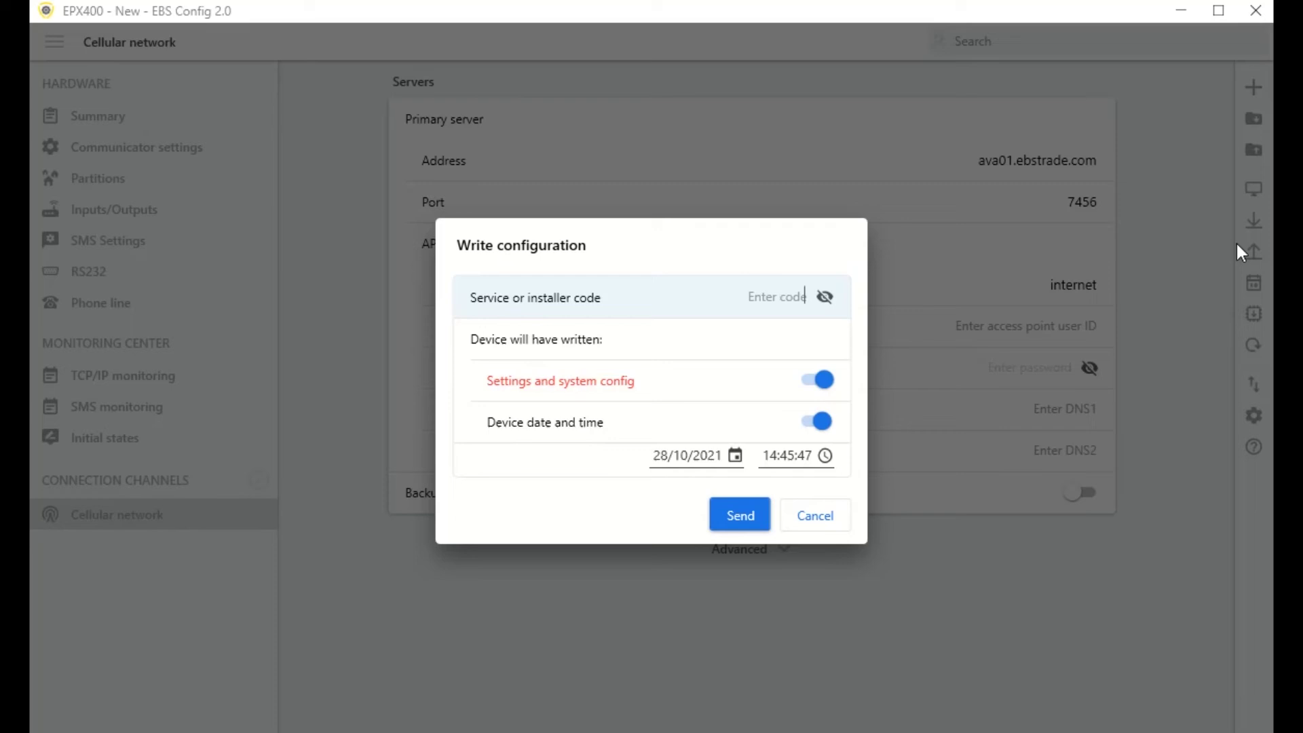
click(777, 297)
text(1234)
click(736, 526)
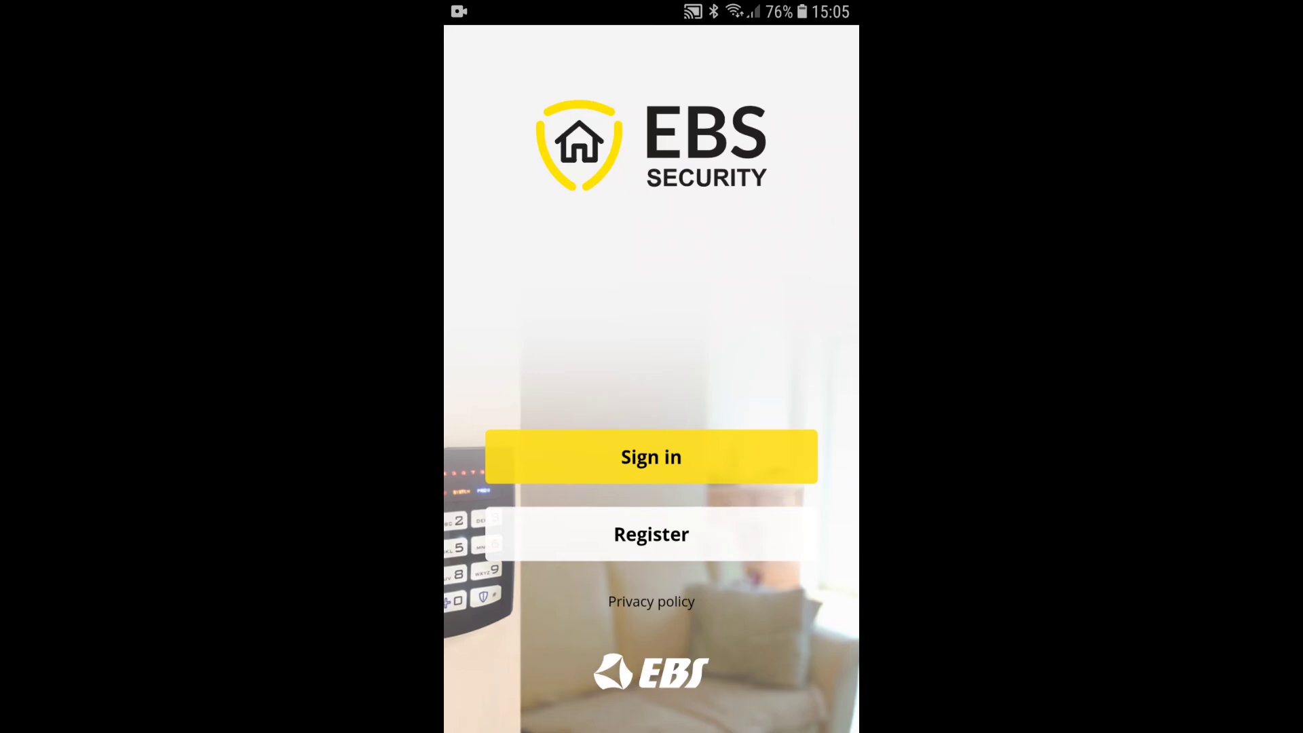
Step: Register a new EBS Security account by entering the account e-mail and password
click(690, 549)
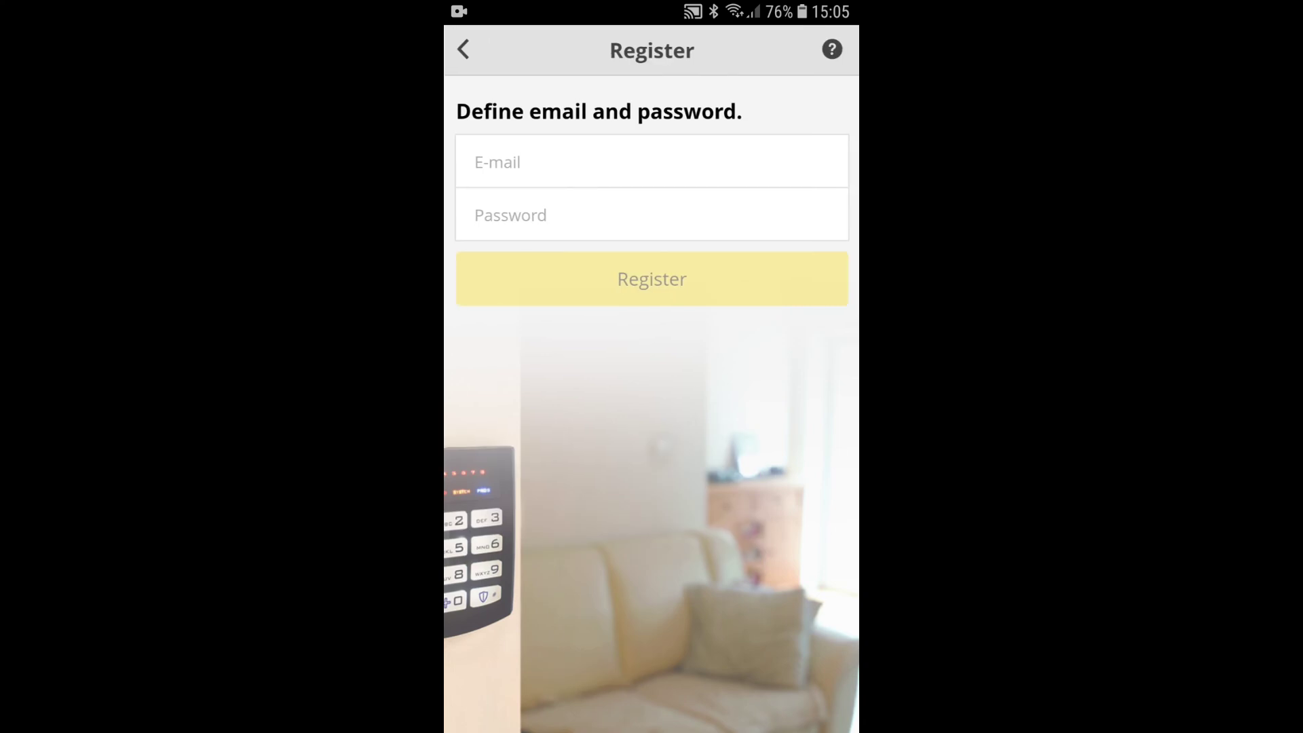
click(669, 167)
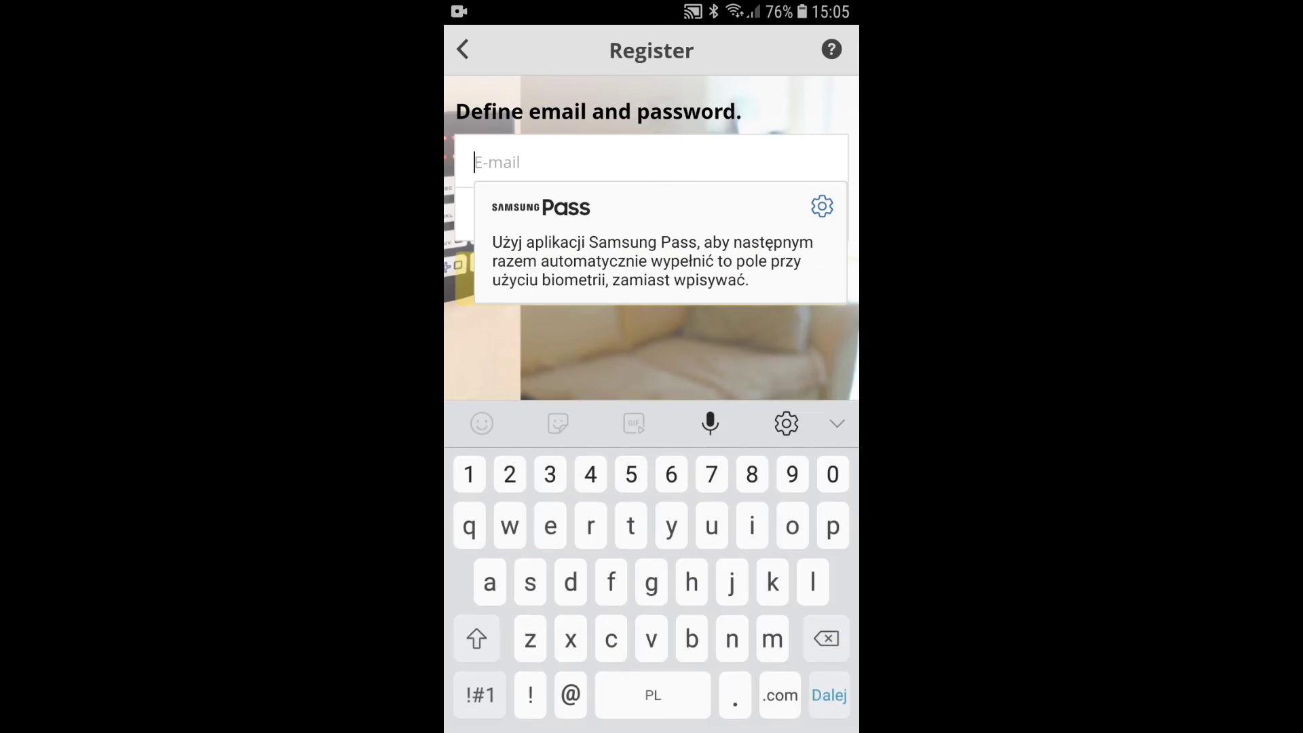
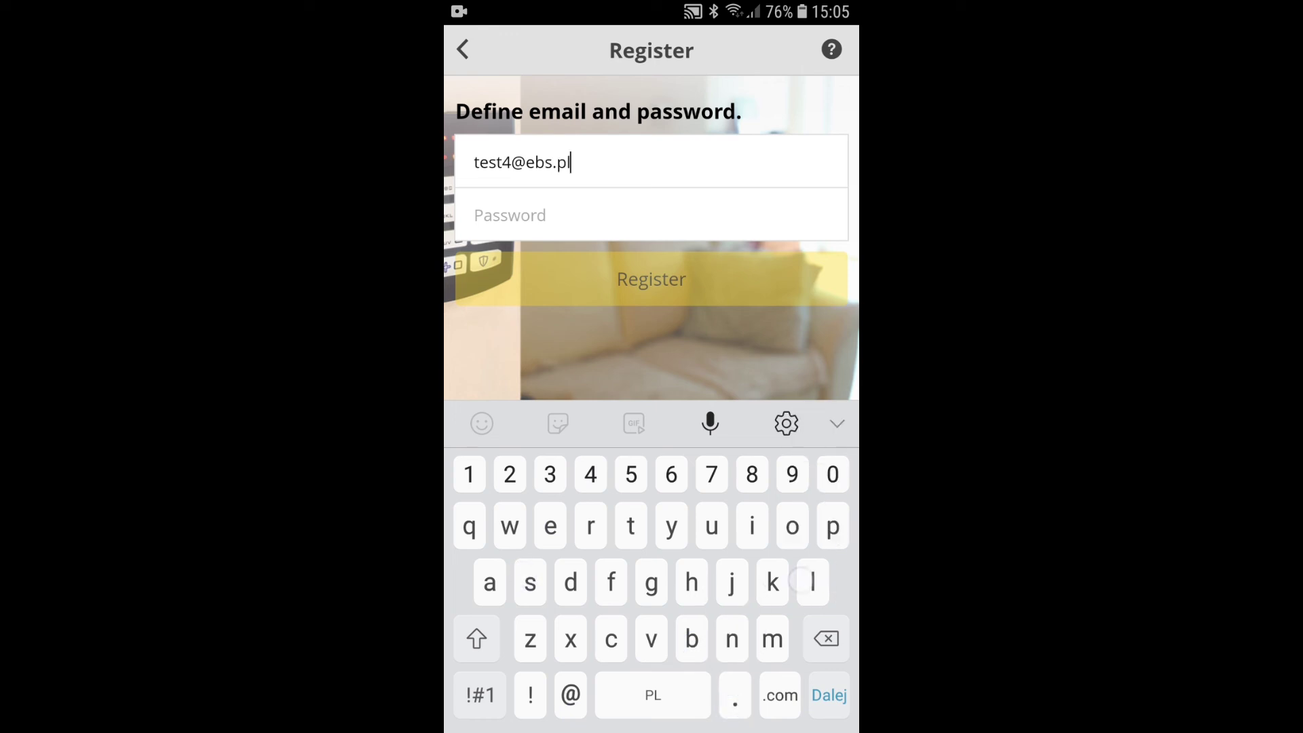
key(Return)
text(1111)
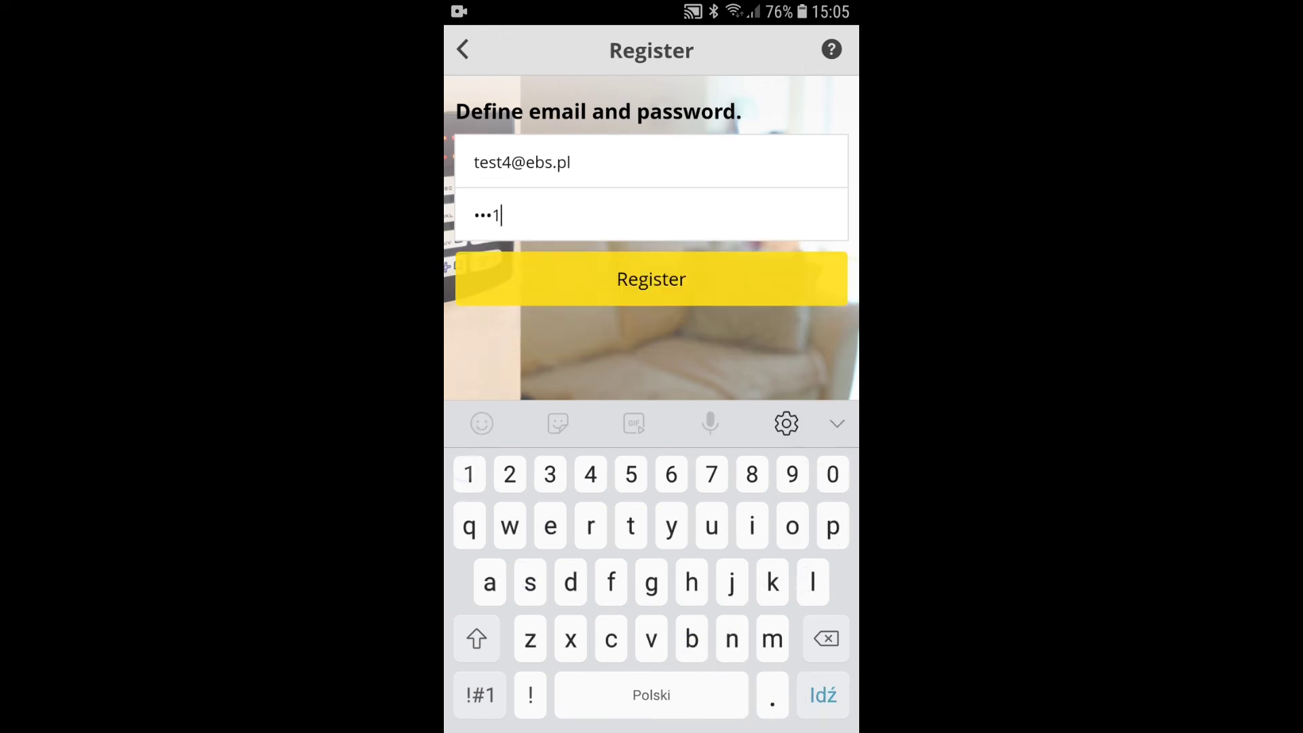
key(Return)
Step: Register the communicator by entering the device serial number and the user code
click(690, 299)
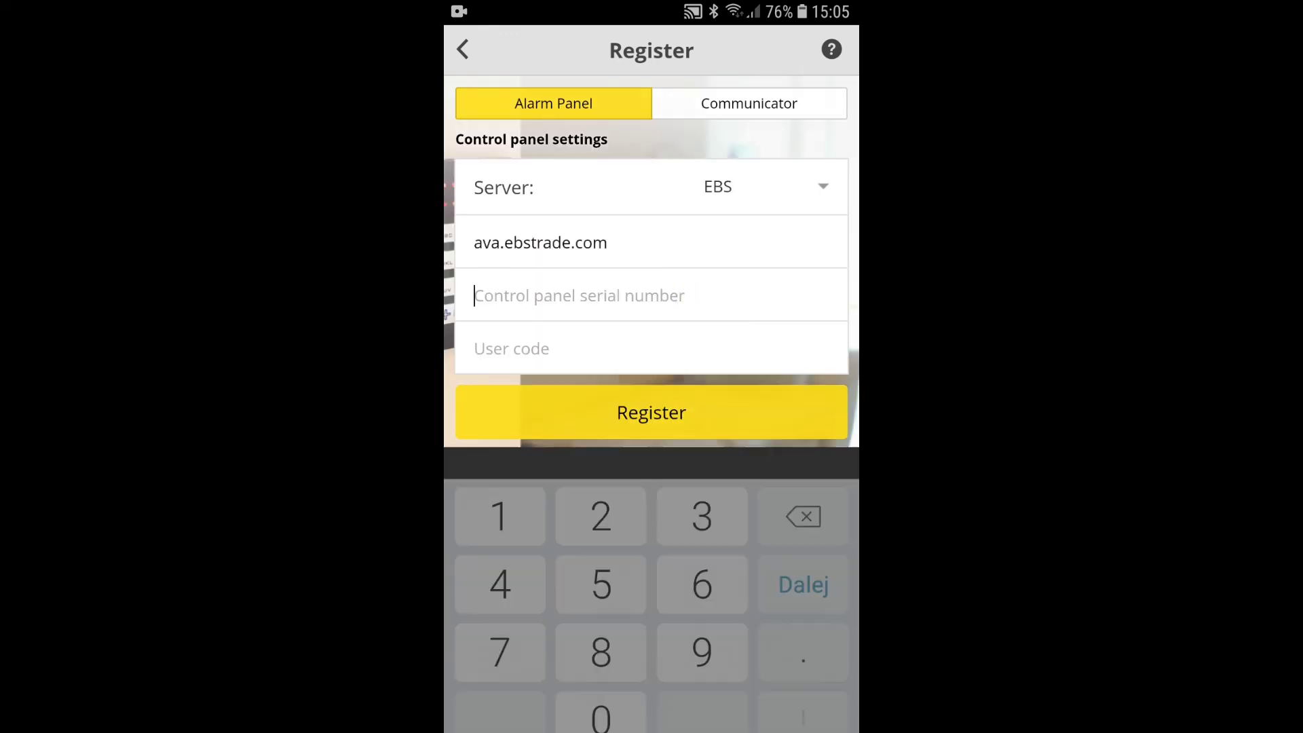
click(750, 104)
click(608, 298)
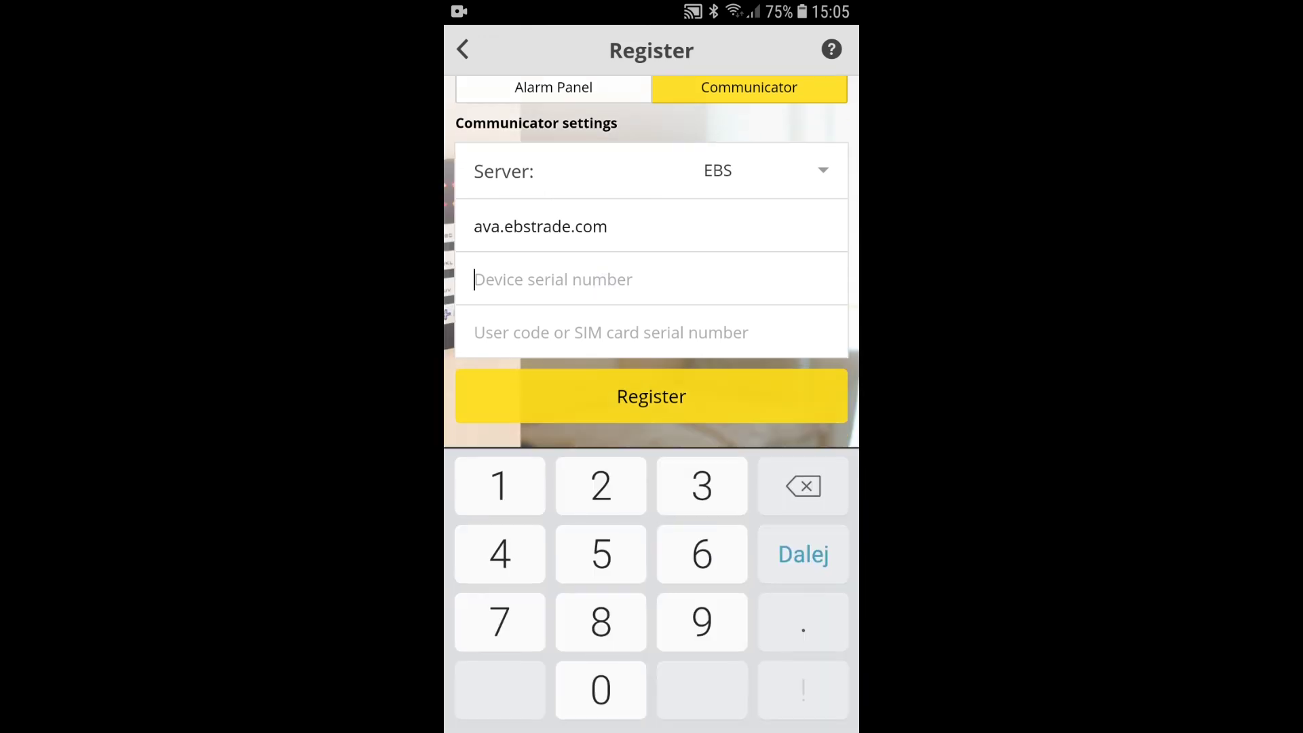
text(57)
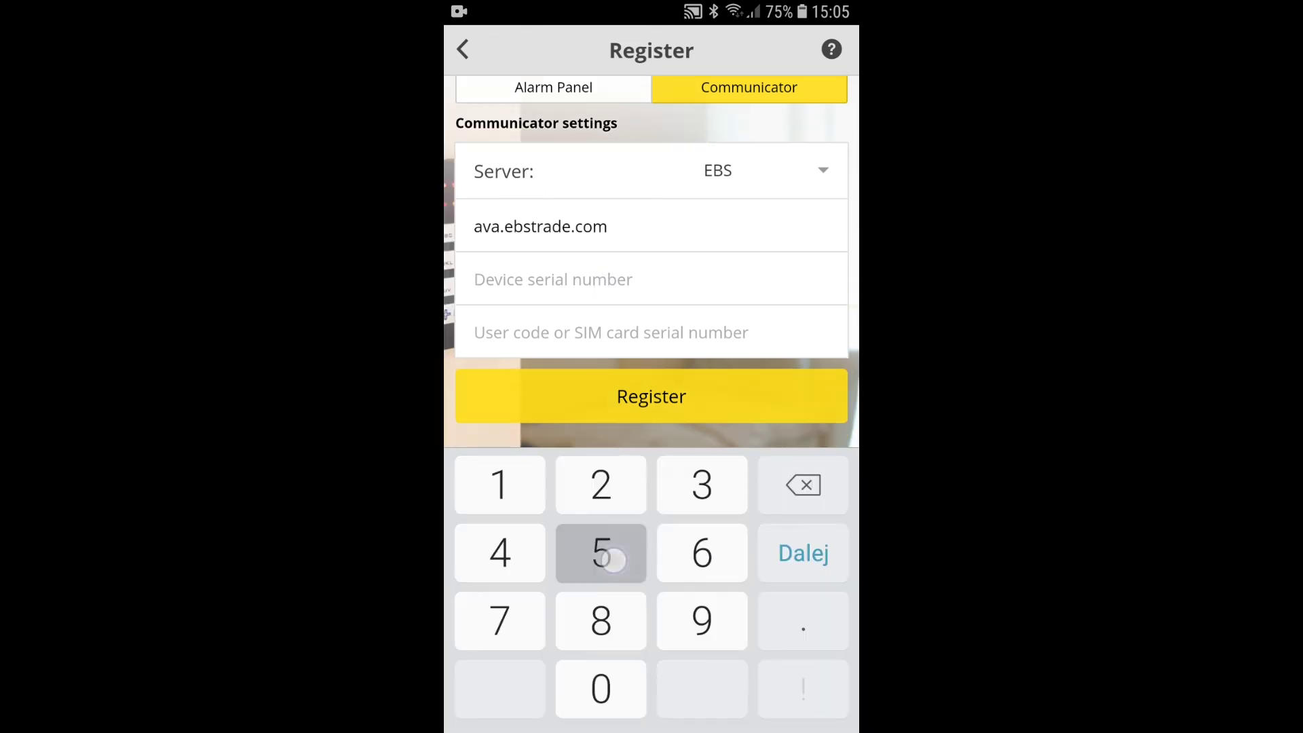
text(8462)
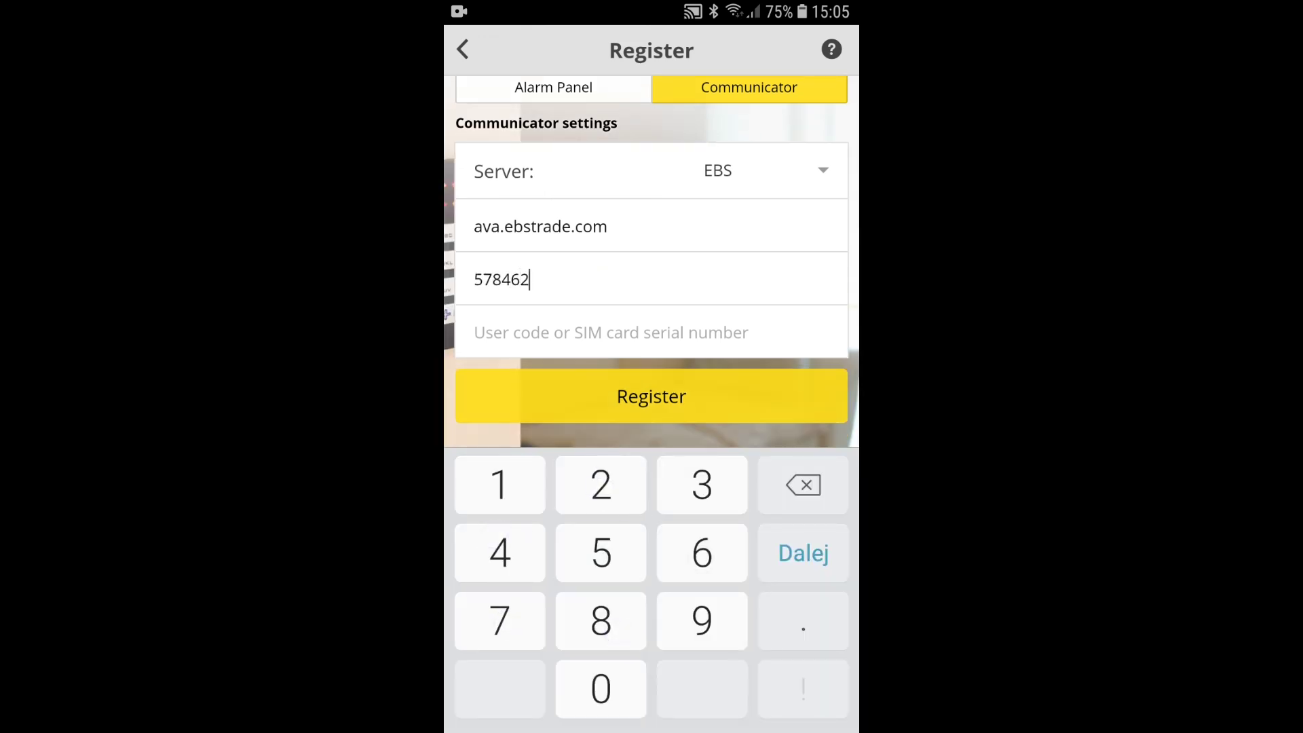
key(Tab)
text(1234)
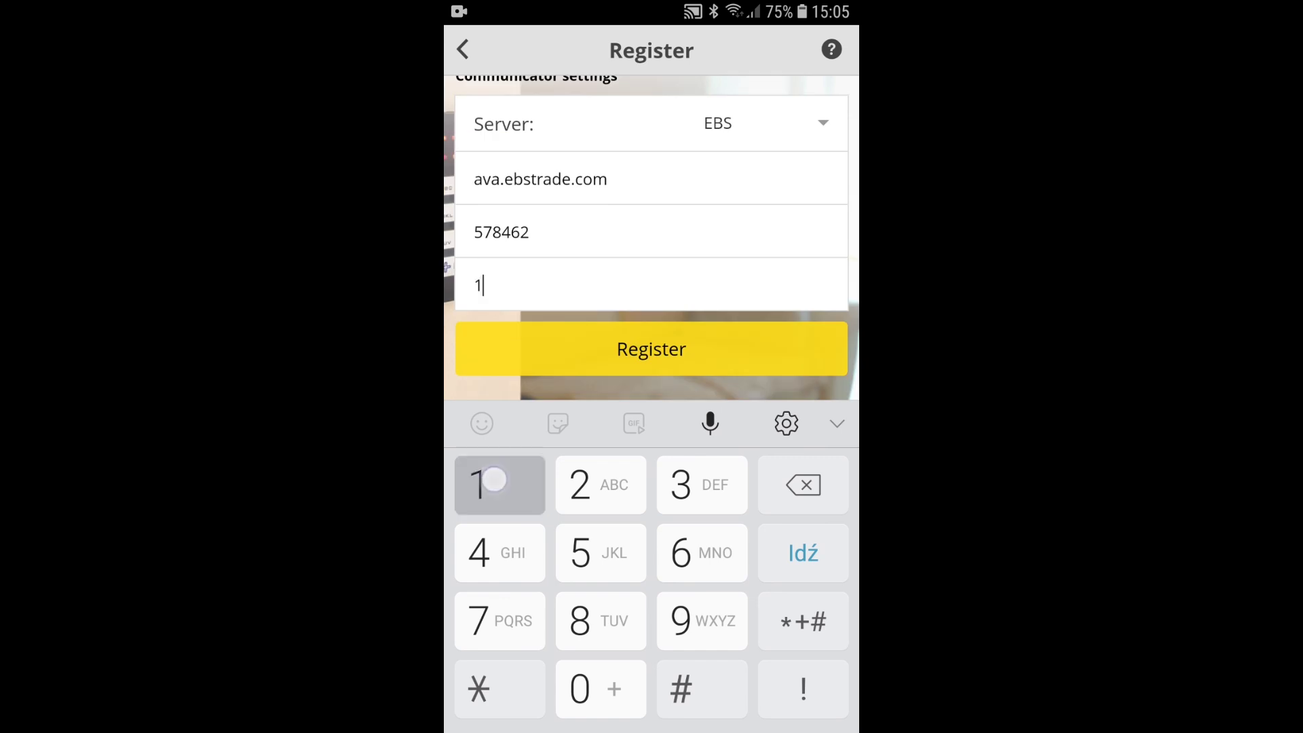
click(727, 364)
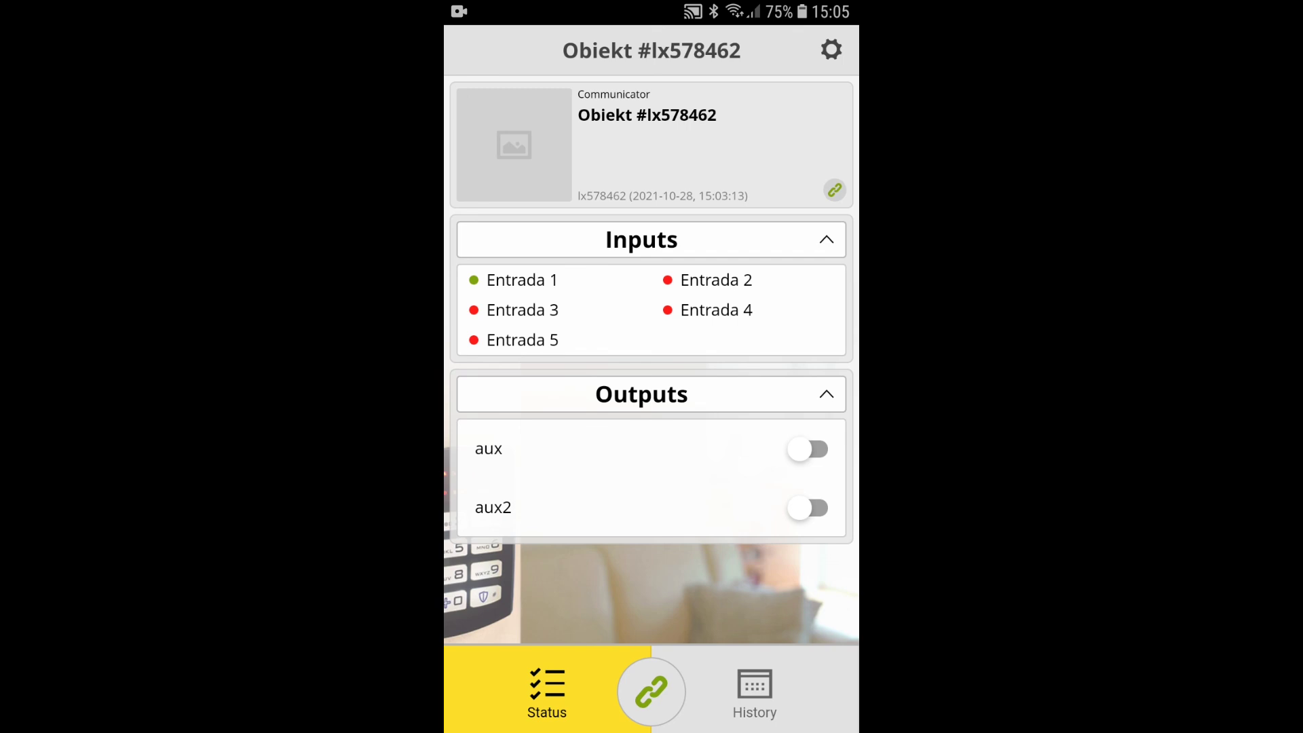
Step: Edit the object so arming control uses output aux with input Entrada 1, and save
click(831, 49)
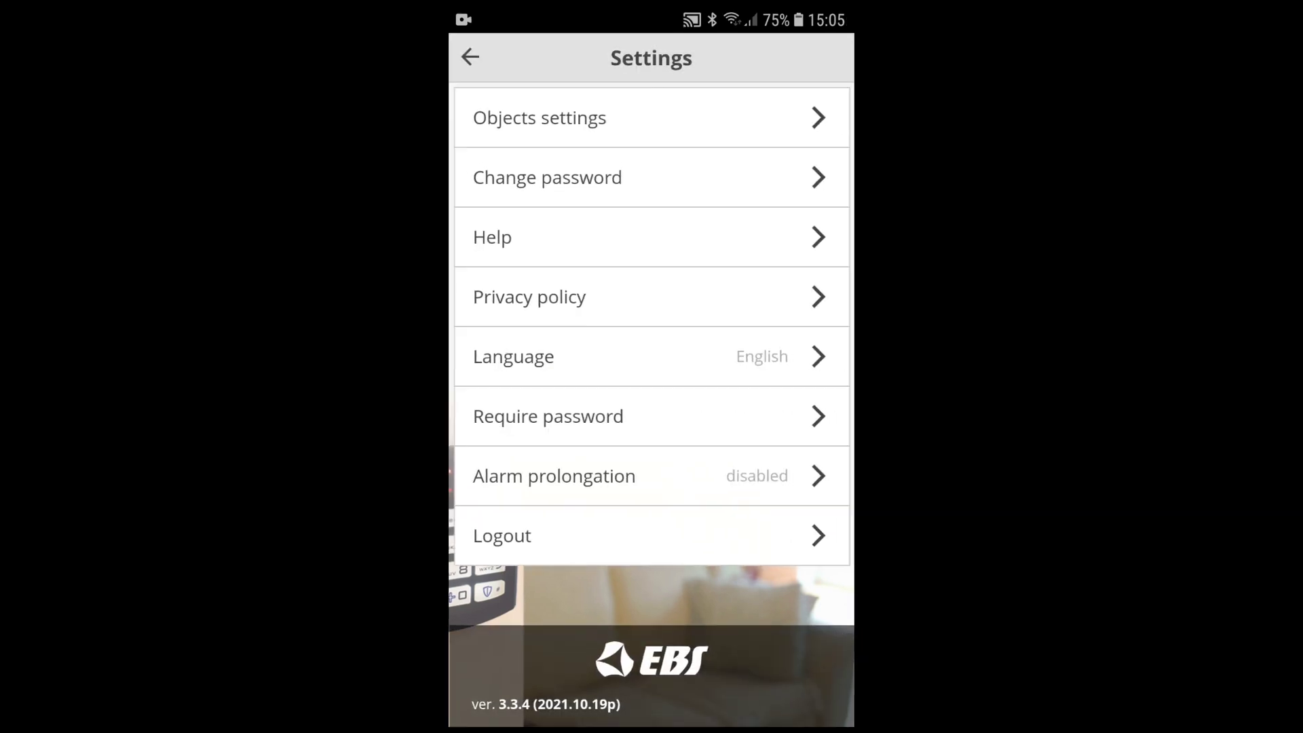
click(712, 122)
click(590, 126)
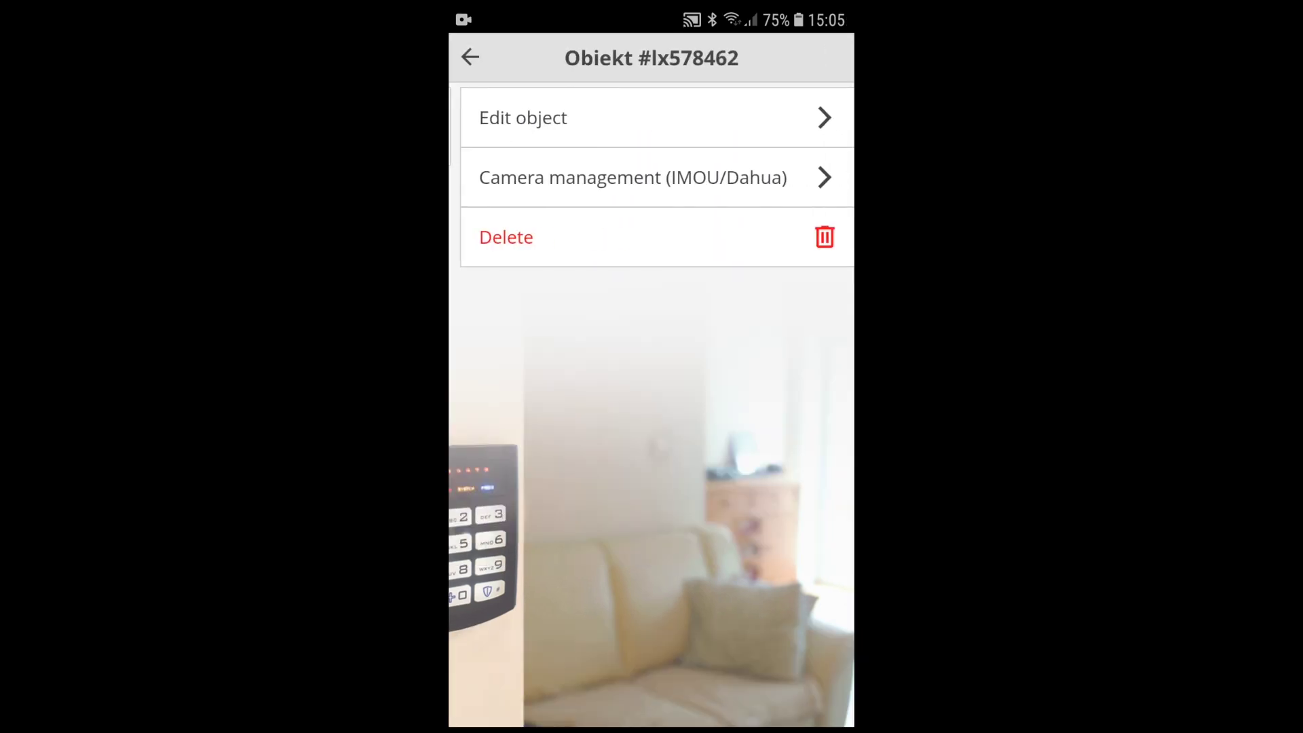
click(708, 123)
scroll(789, 254, down, 8)
click(580, 591)
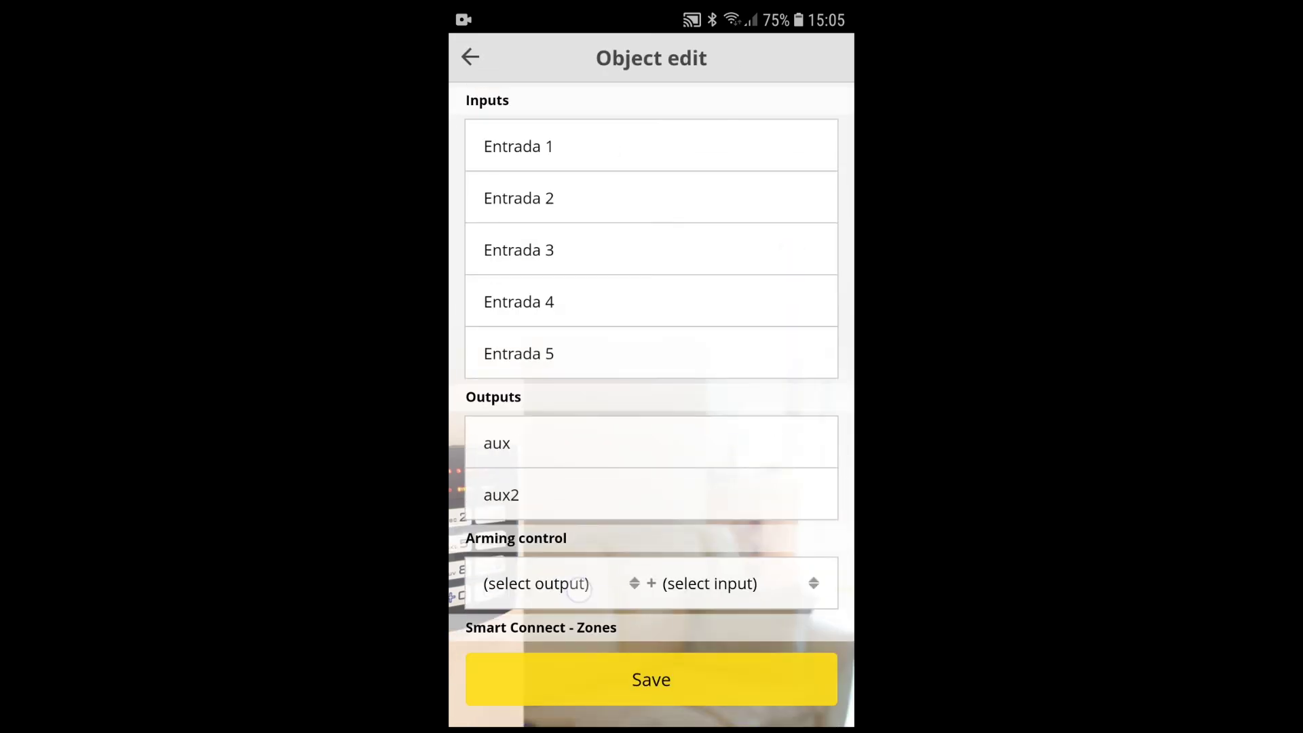
click(726, 383)
click(775, 593)
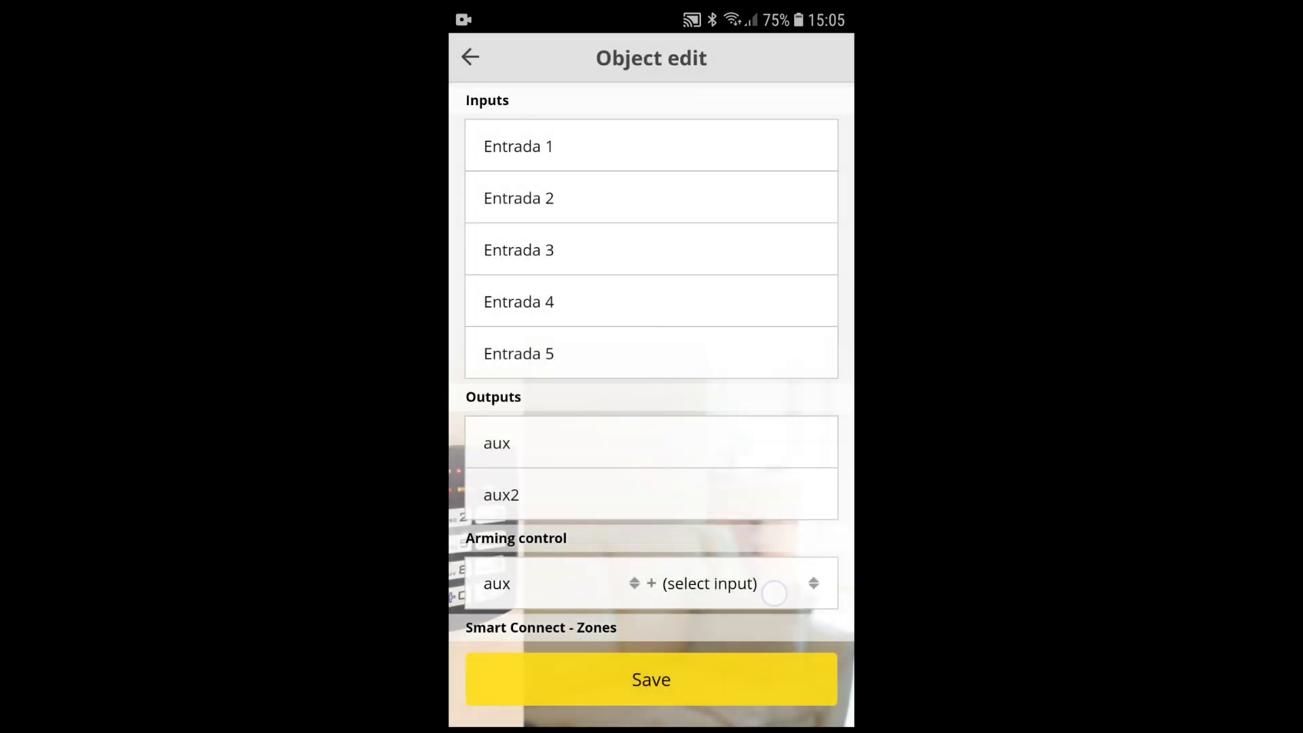
click(753, 265)
click(732, 687)
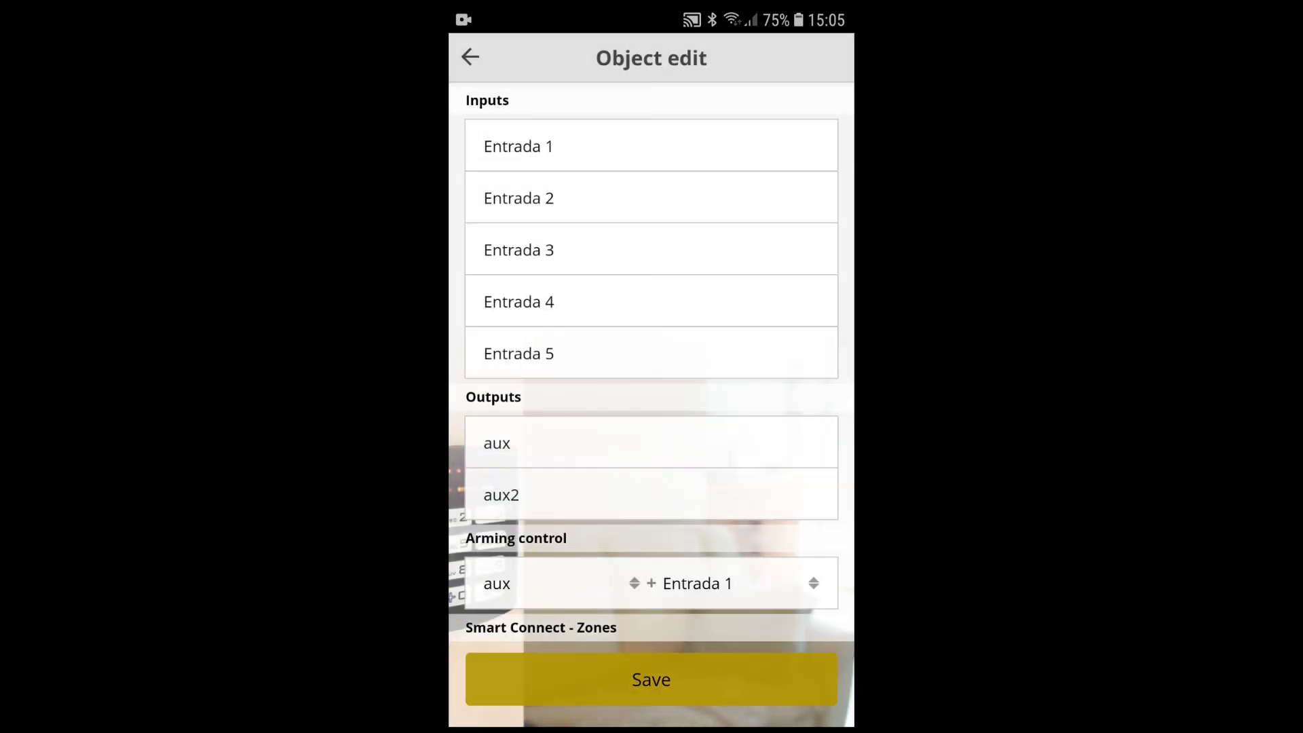
click(716, 434)
Step: Return to the communicator's status screen and arm the alarm system
click(470, 57)
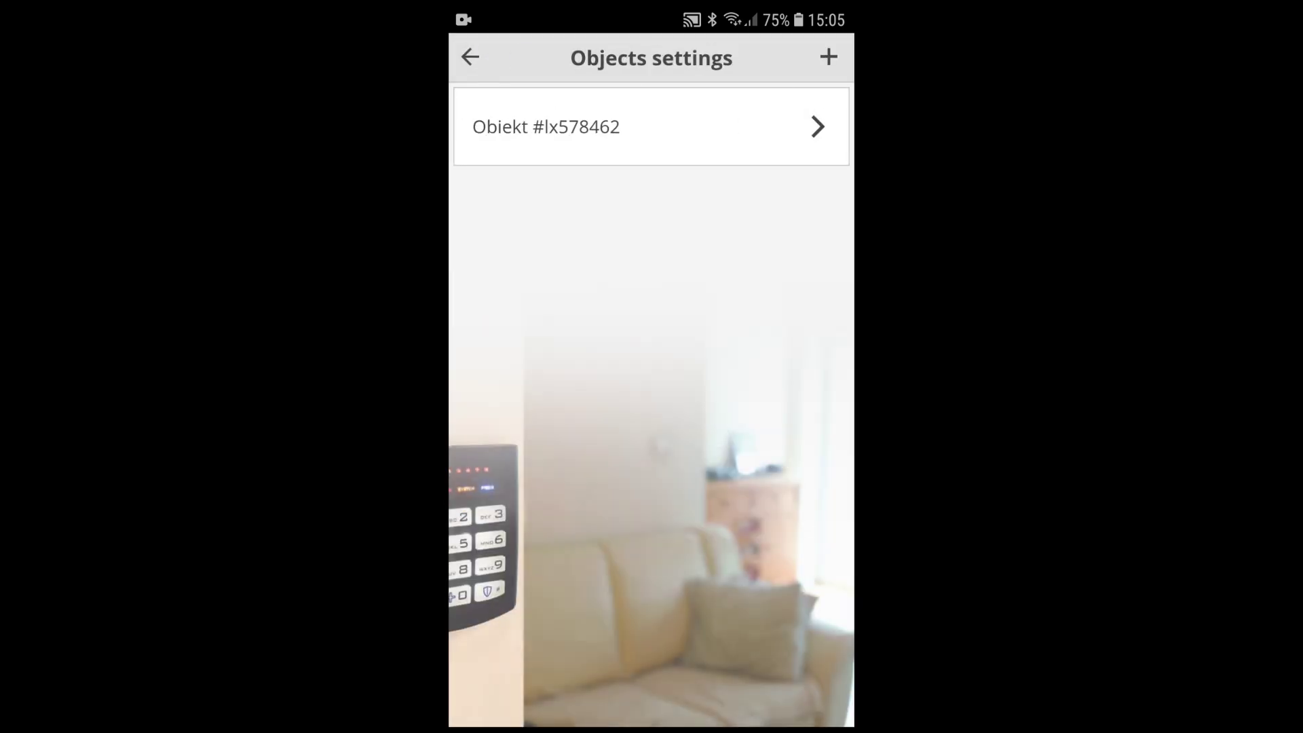
click(470, 57)
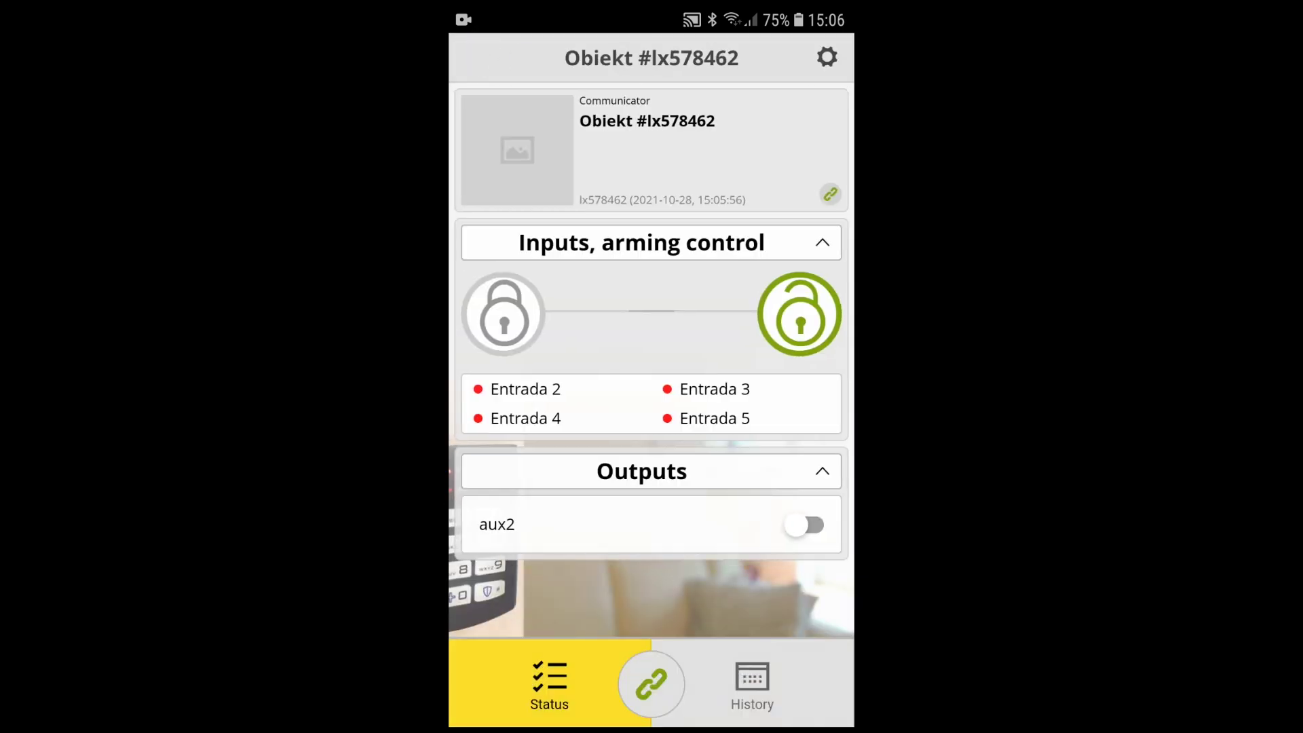
click(504, 314)
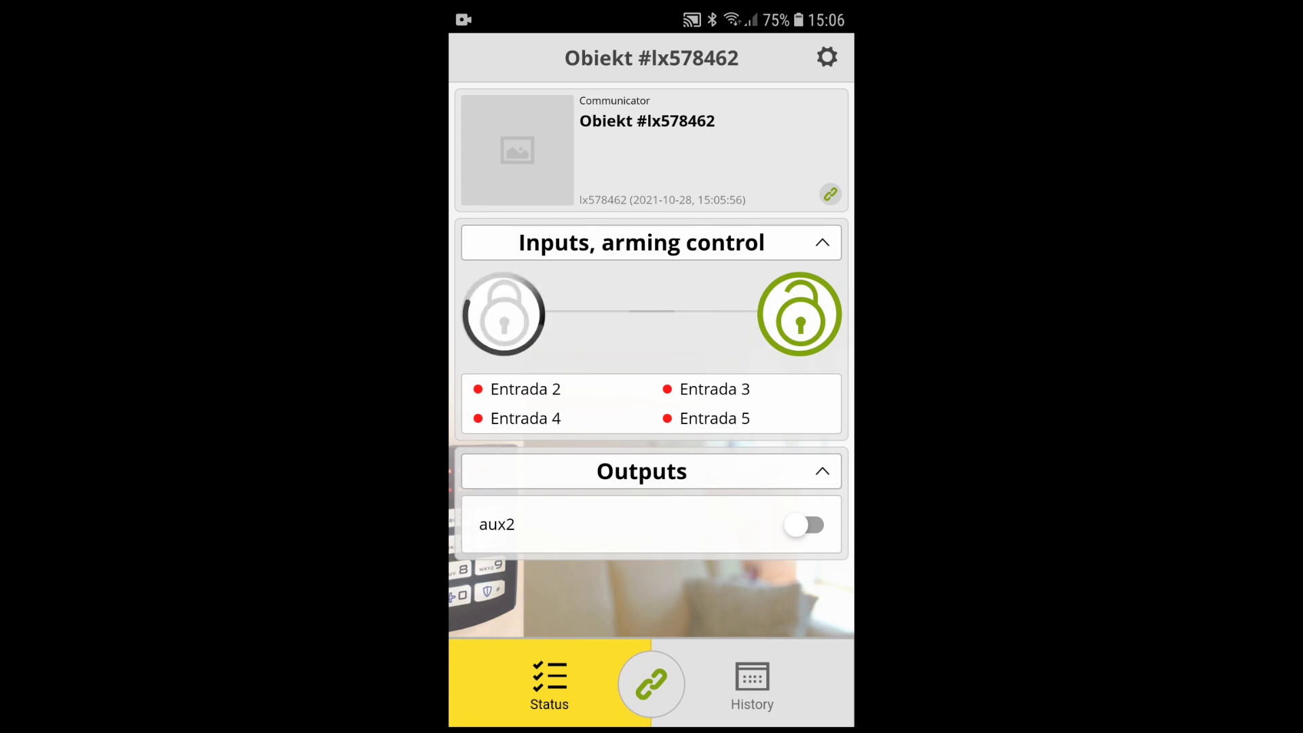